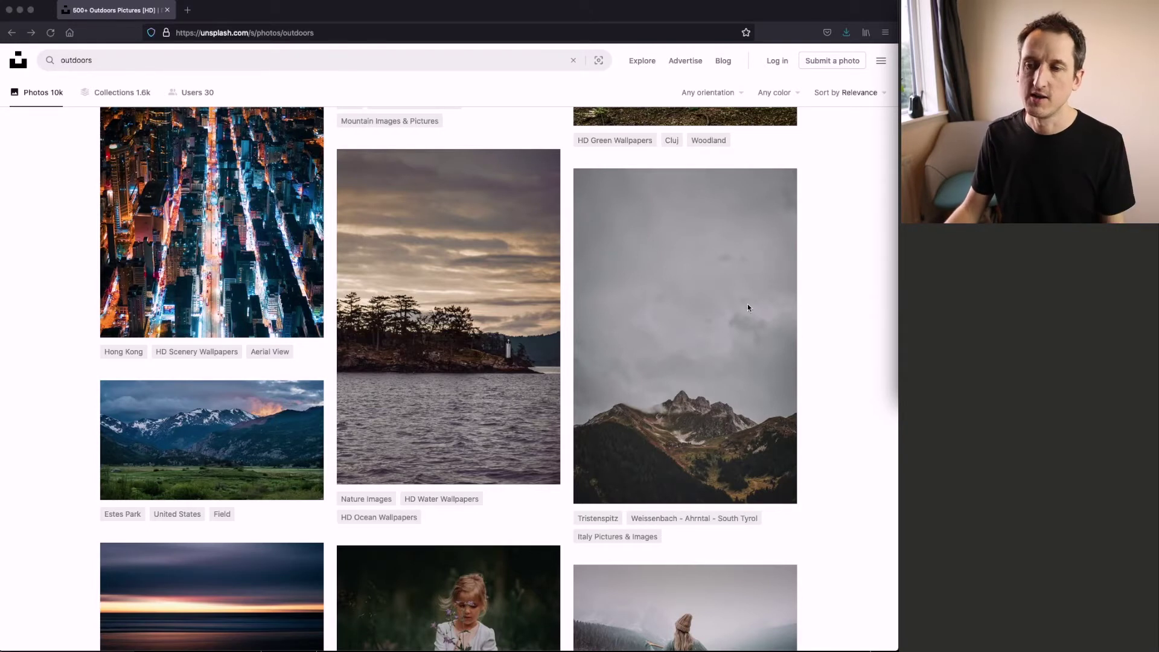
# - Open the misty mountain photo's page from Unsplash's 'outdoors' search results
pyautogui.click(731, 300)
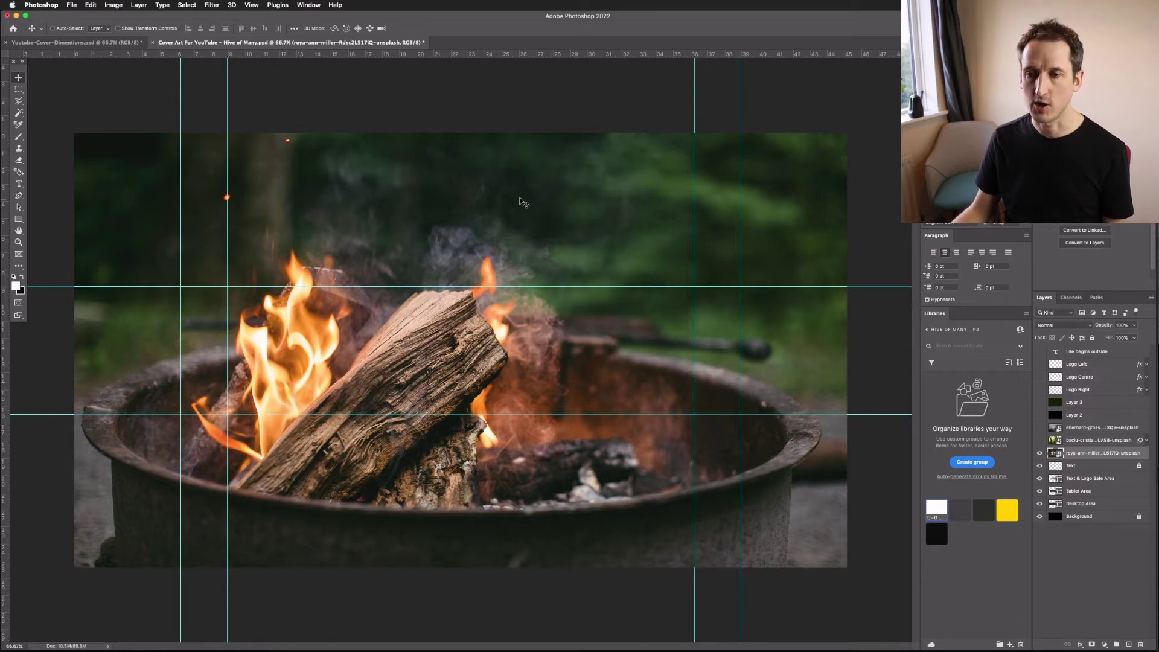
# - Drag the campfire photo lower on the canvas and make the Logo Centre layer visible
pyautogui.moveTo(569, 203); pyautogui.dragTo(567, 278)
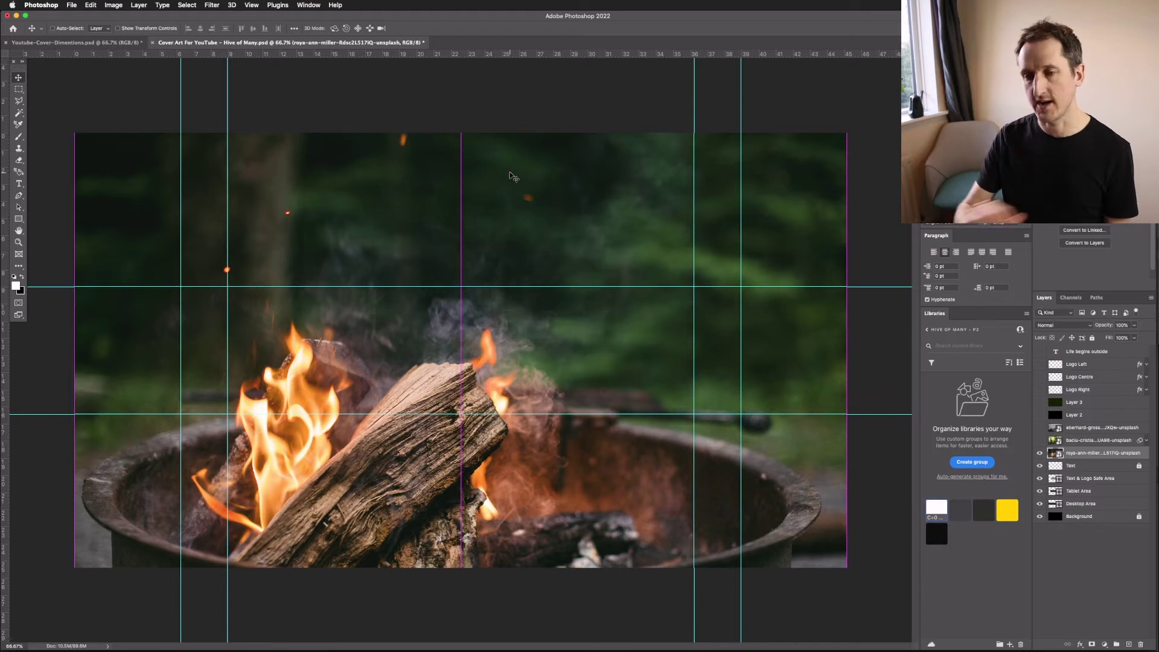
pyautogui.moveTo(517, 175); pyautogui.dragTo(520, 179)
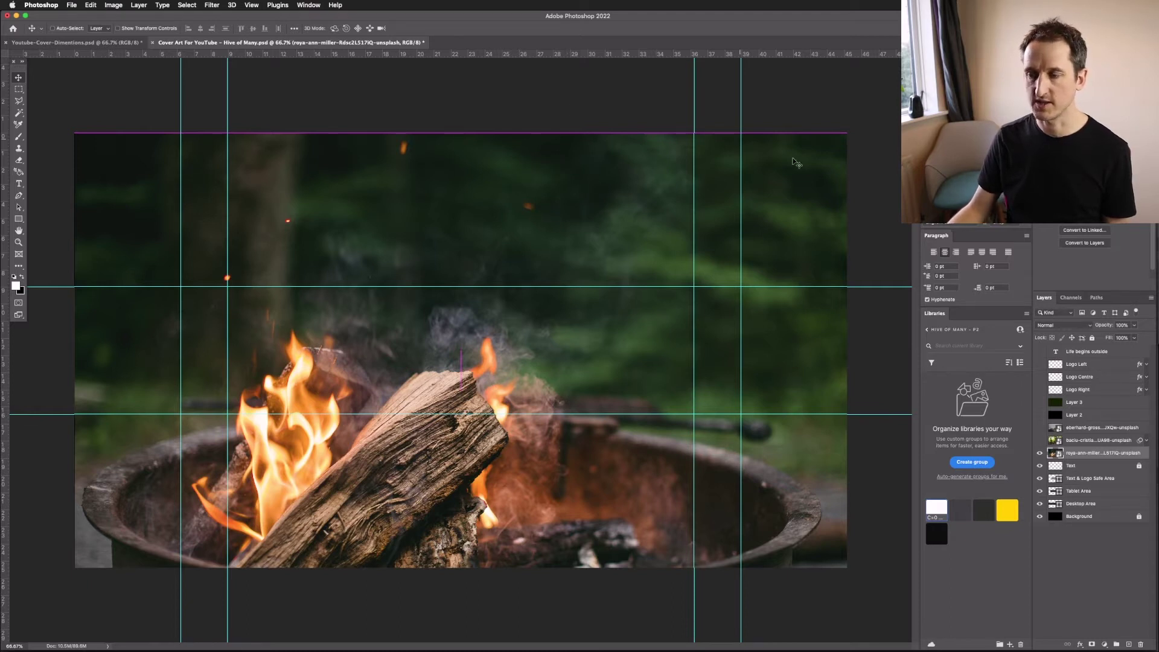
pyautogui.click(1039, 377)
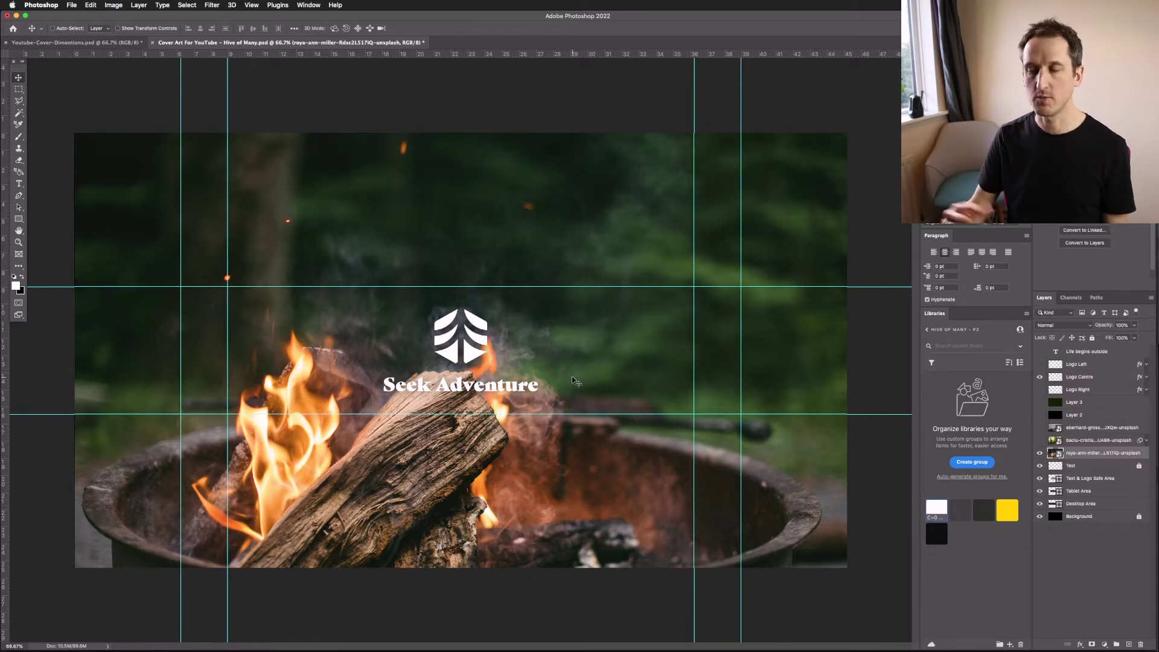
# - Add a new layer filled with Black via Edit > Fill and lower its opacity to about 30%
pyautogui.click(1128, 644)
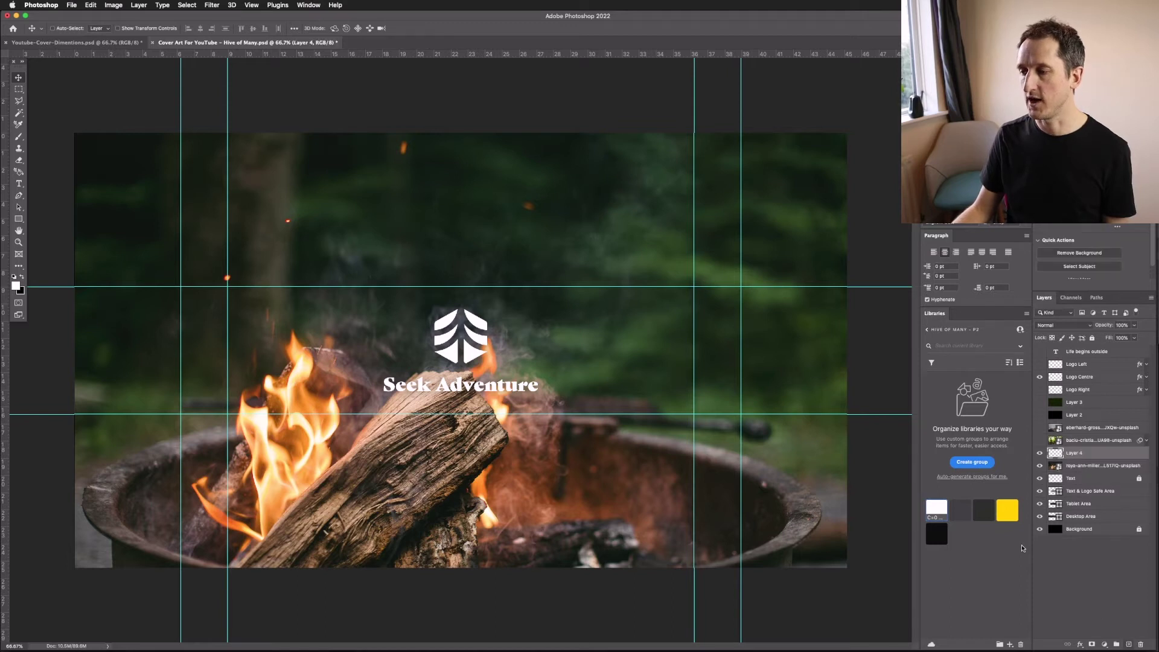
pyautogui.click(91, 5)
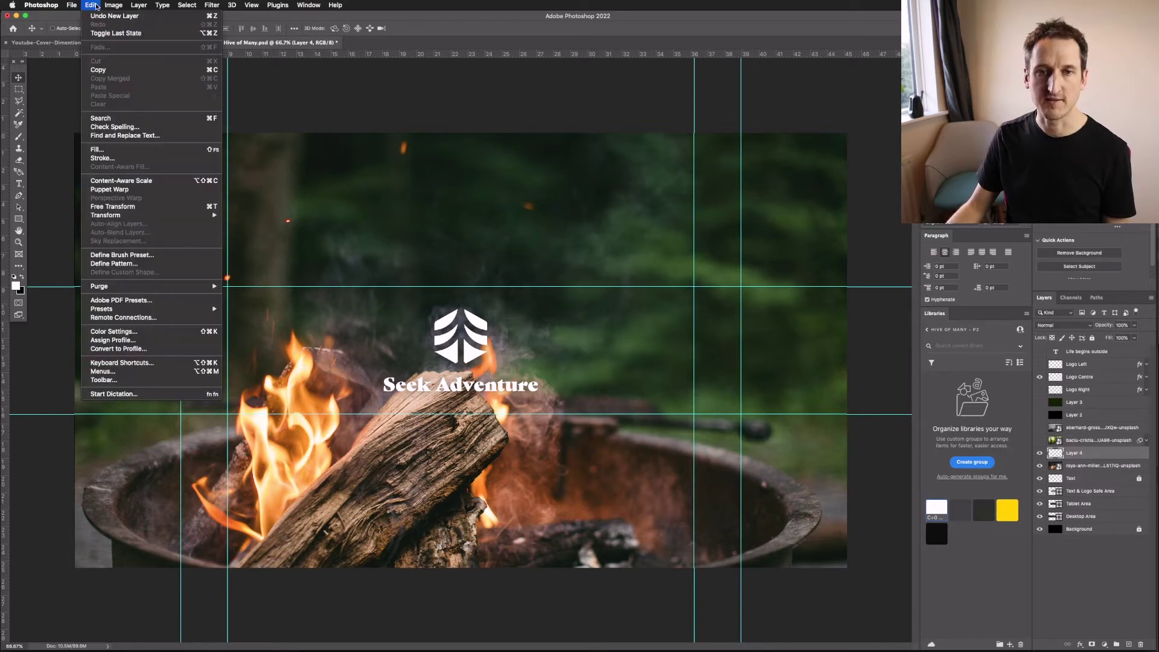
pyautogui.click(116, 149)
pyautogui.click(595, 277)
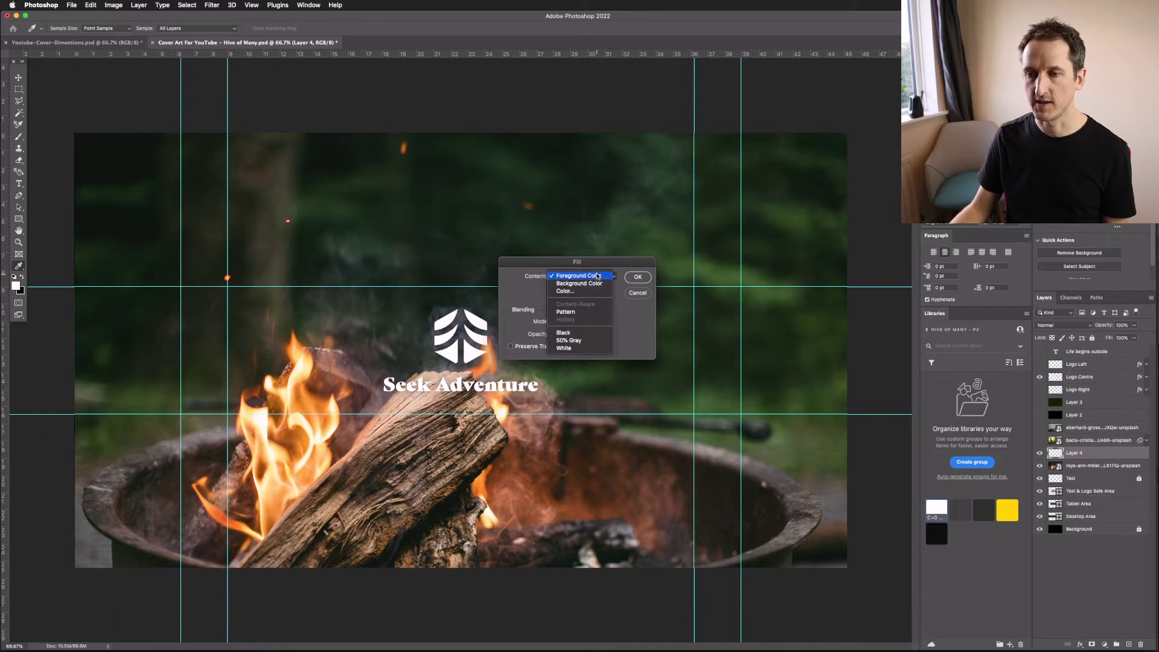
pyautogui.click(584, 333)
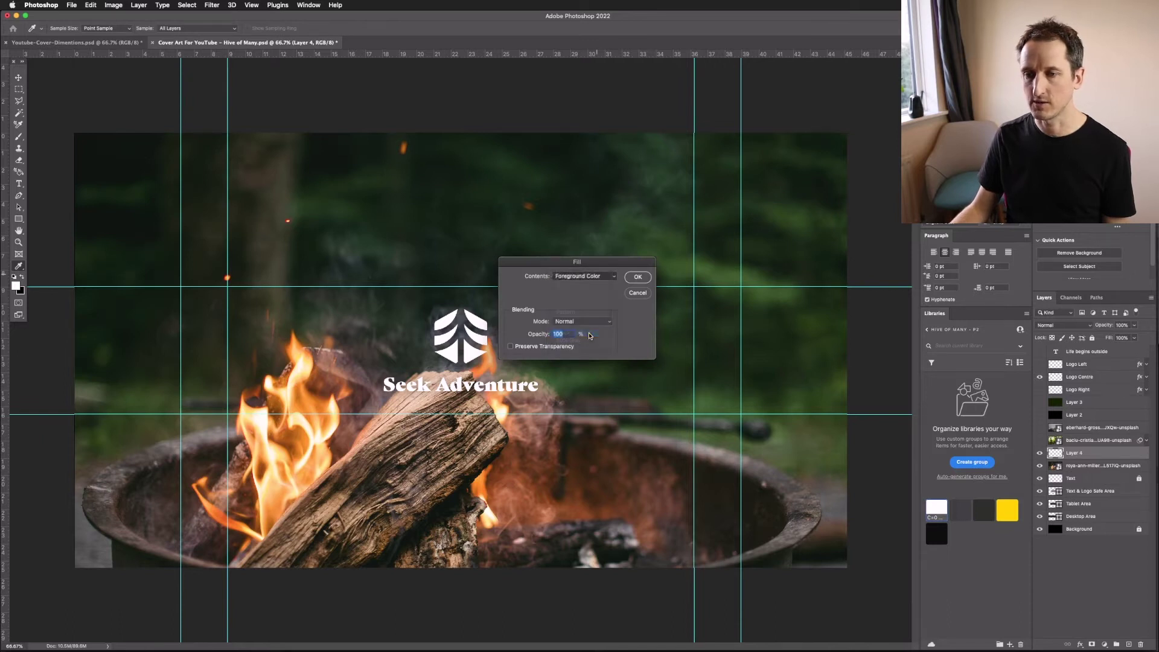
pyautogui.click(638, 277)
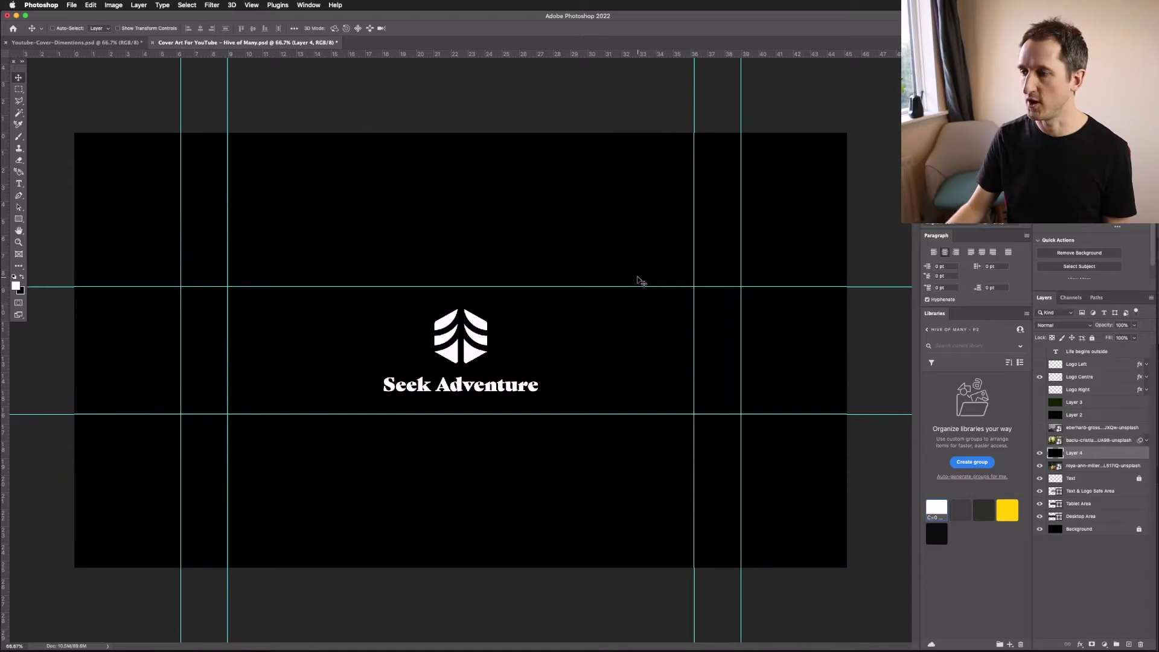
pyautogui.click(1135, 327)
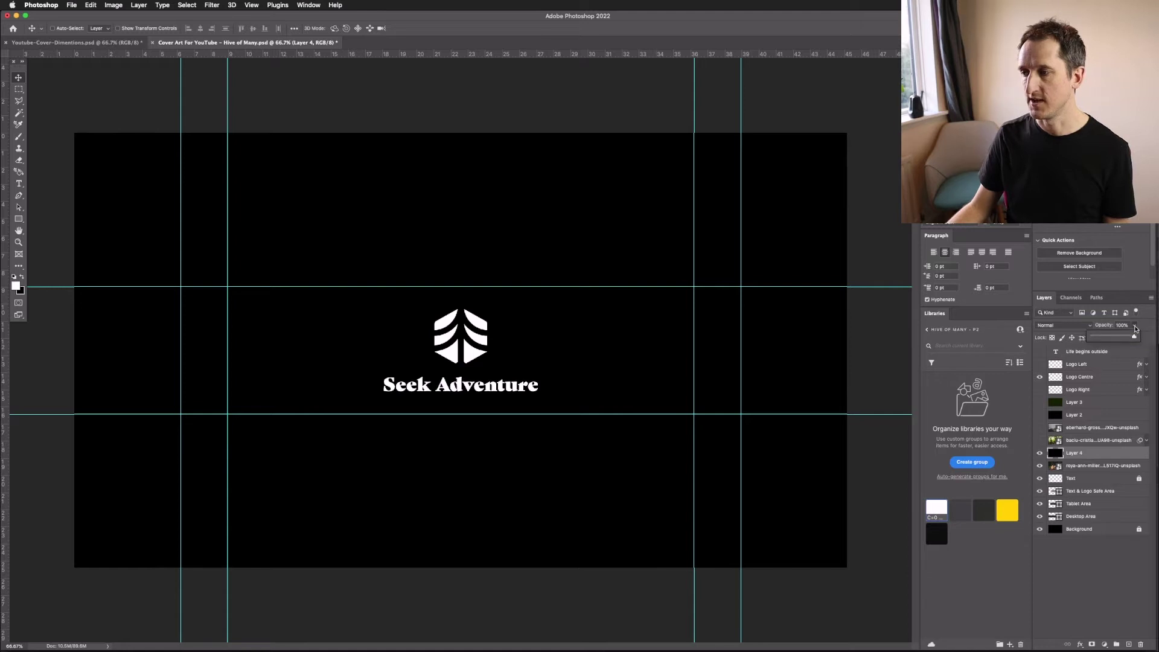
pyautogui.moveTo(1104, 337); pyautogui.dragTo(1106, 337)
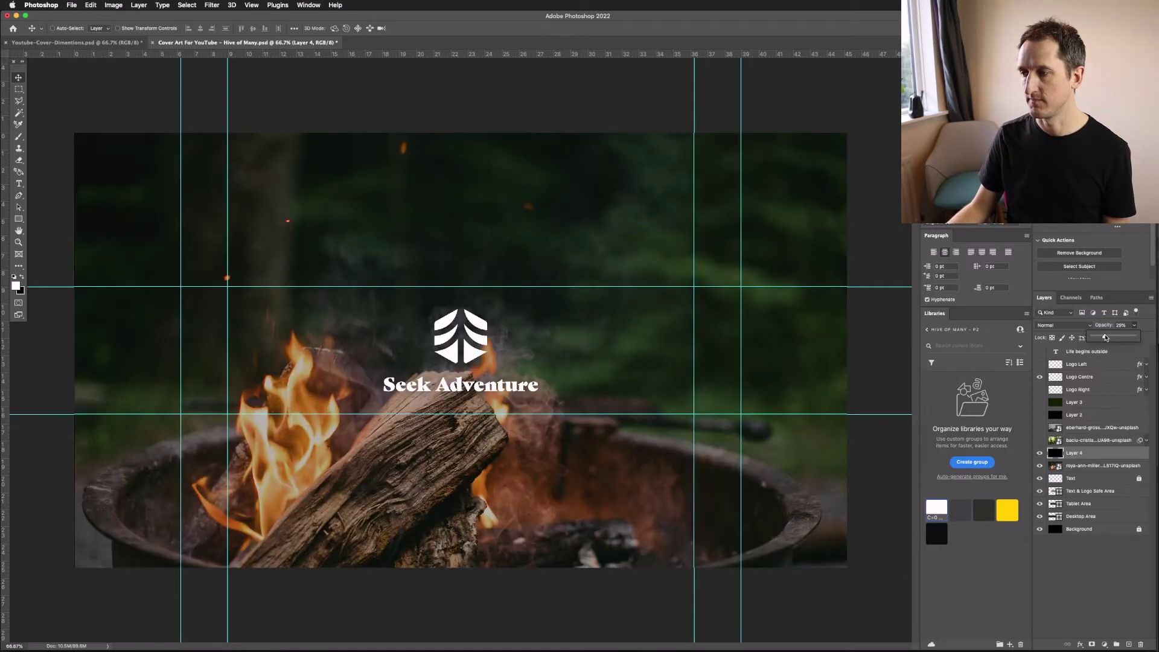
pyautogui.click(1101, 556)
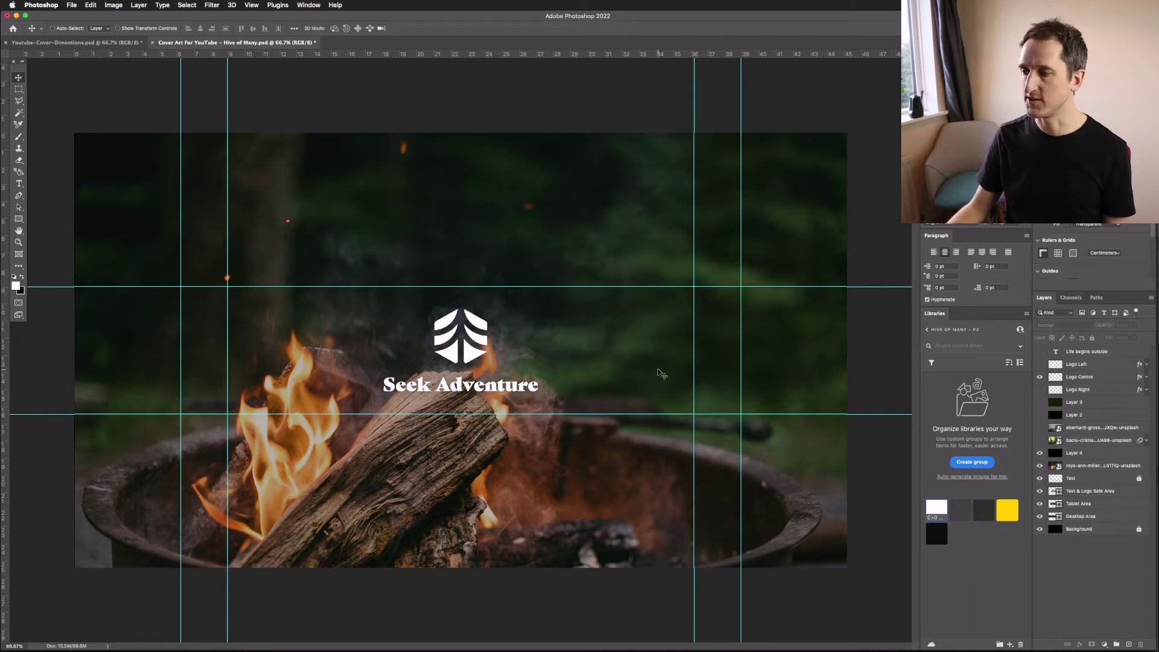
# - Select Layer 4 and try overlay opacities from 10% to 80% with number keys, ending at 25%
pyautogui.click(1109, 454)
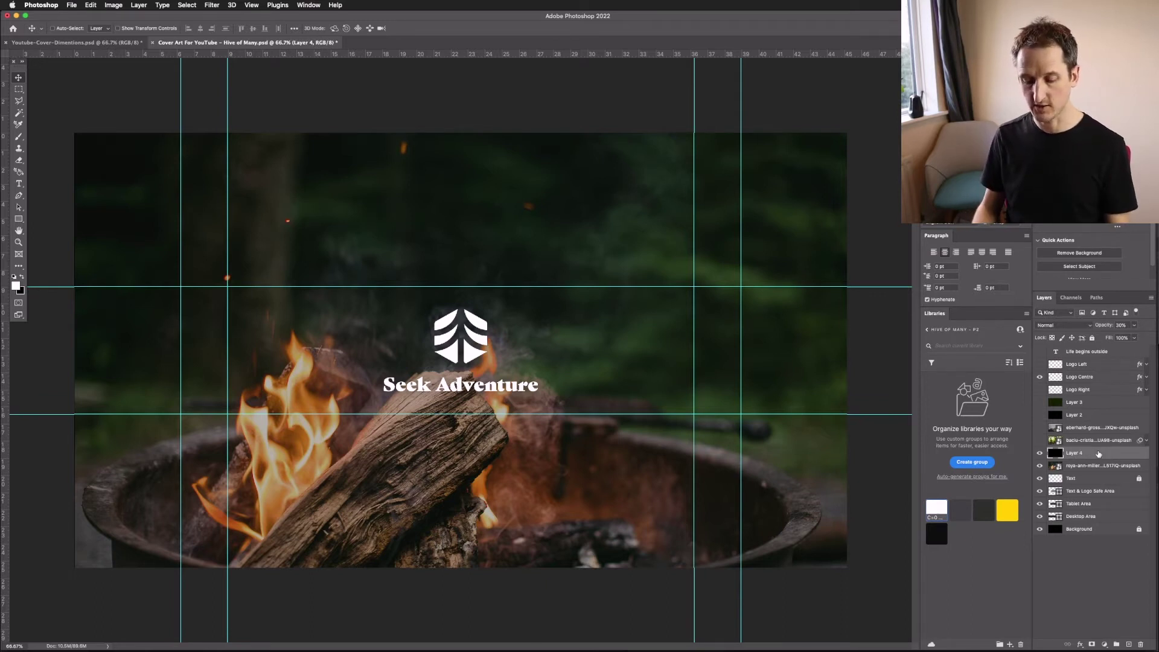
pyautogui.press('1')
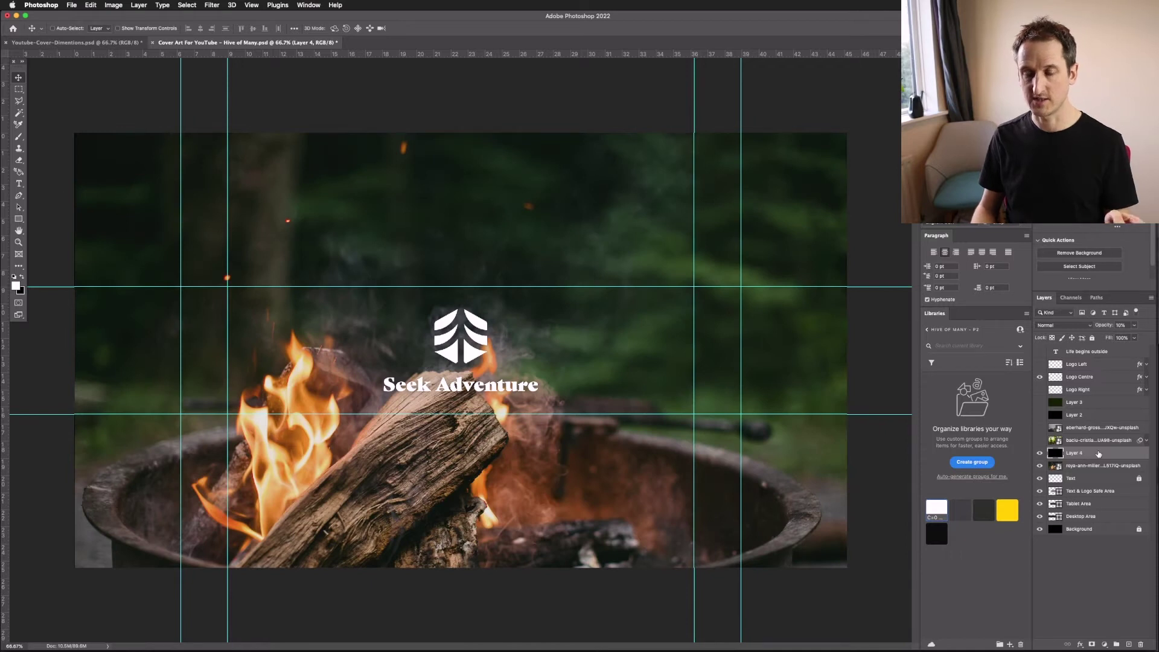
pyautogui.press('2')
pyautogui.press('3')
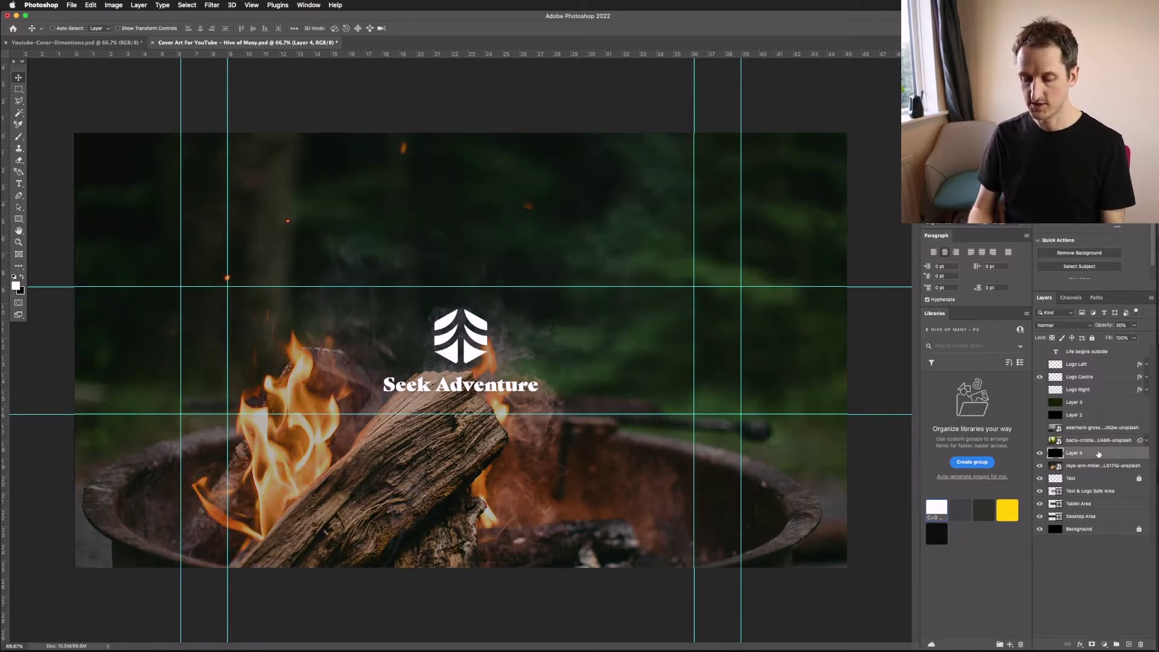
pyautogui.press('8')
pyautogui.press('4')
pyautogui.press('3')
pyautogui.press('2')
pyautogui.press('1')
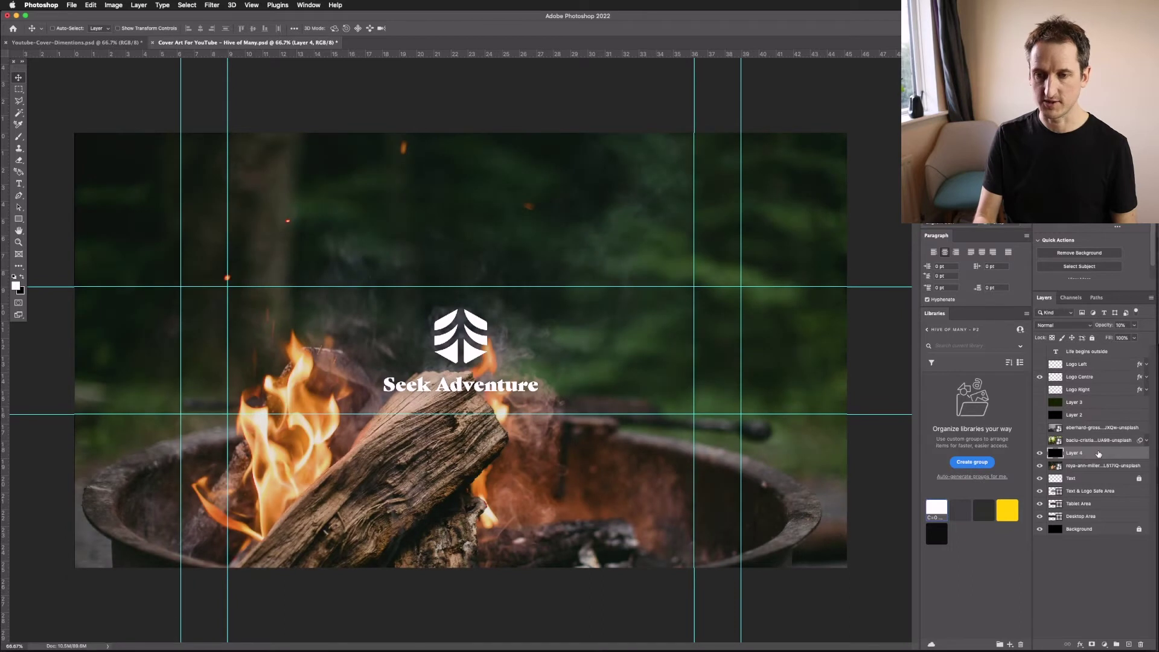
pyautogui.press('2')
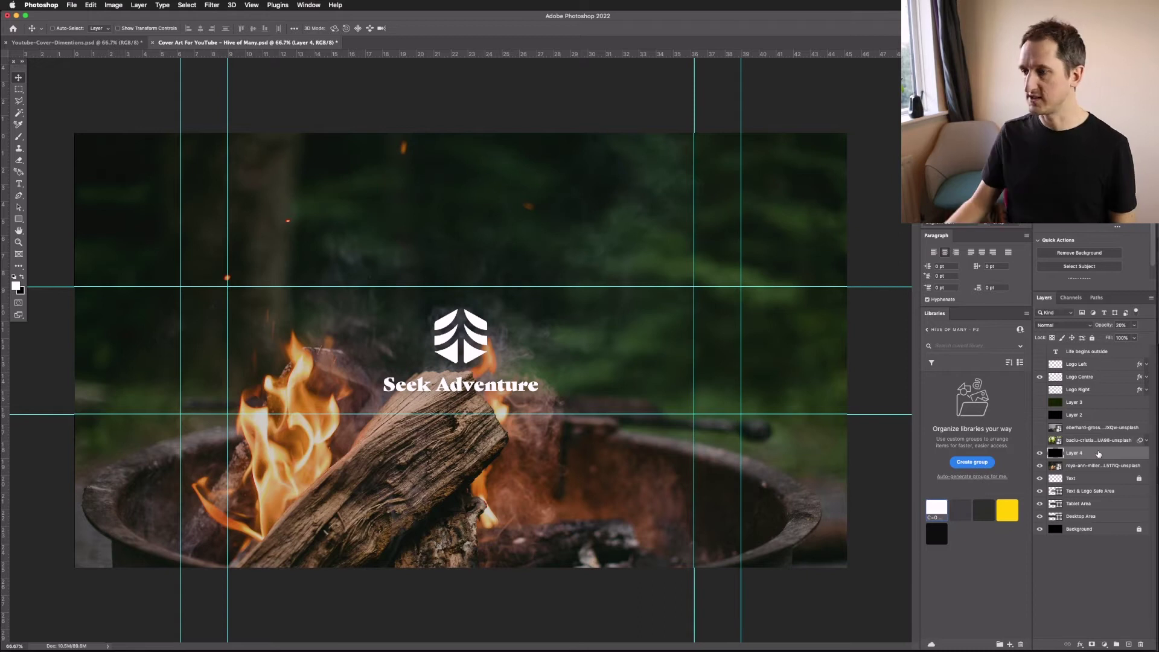
pyautogui.press('2')
pyautogui.press('5')
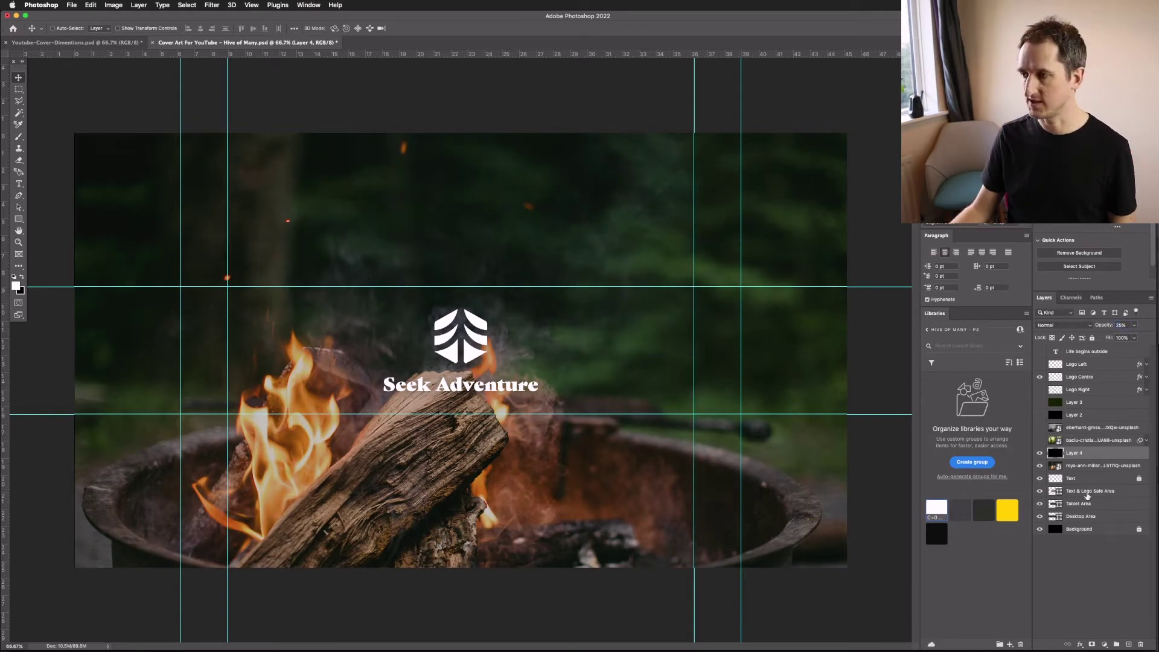
# - Set the black overlay's opacity to 23% and deselect it to judge the result
pyautogui.click(1087, 594)
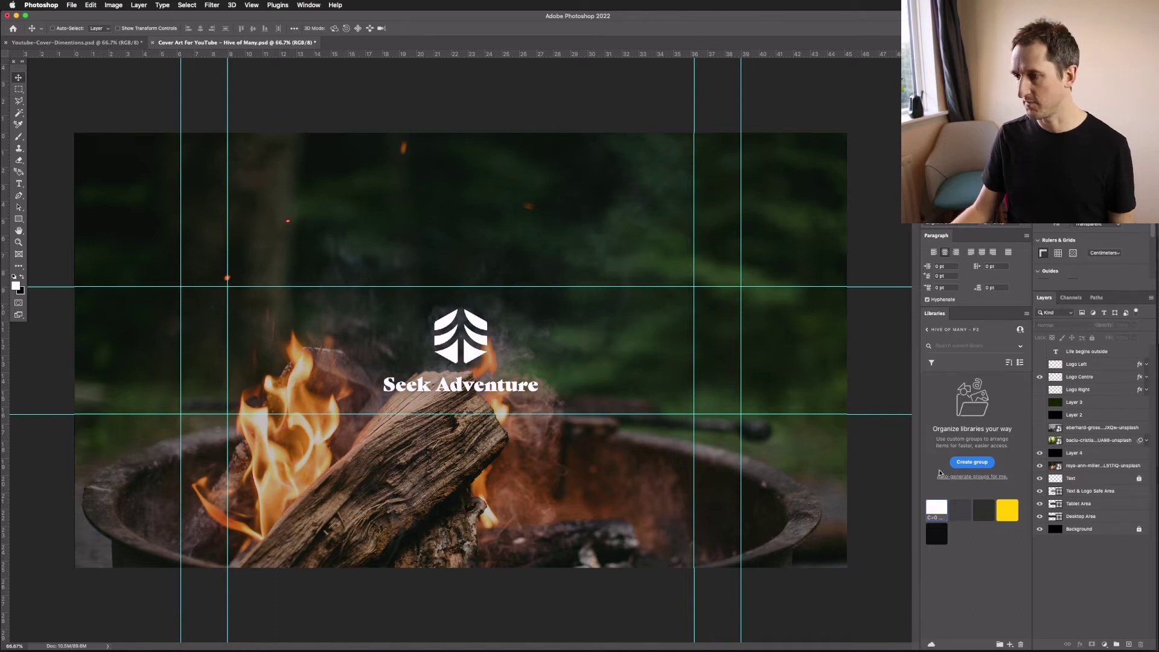
pyautogui.click(1091, 453)
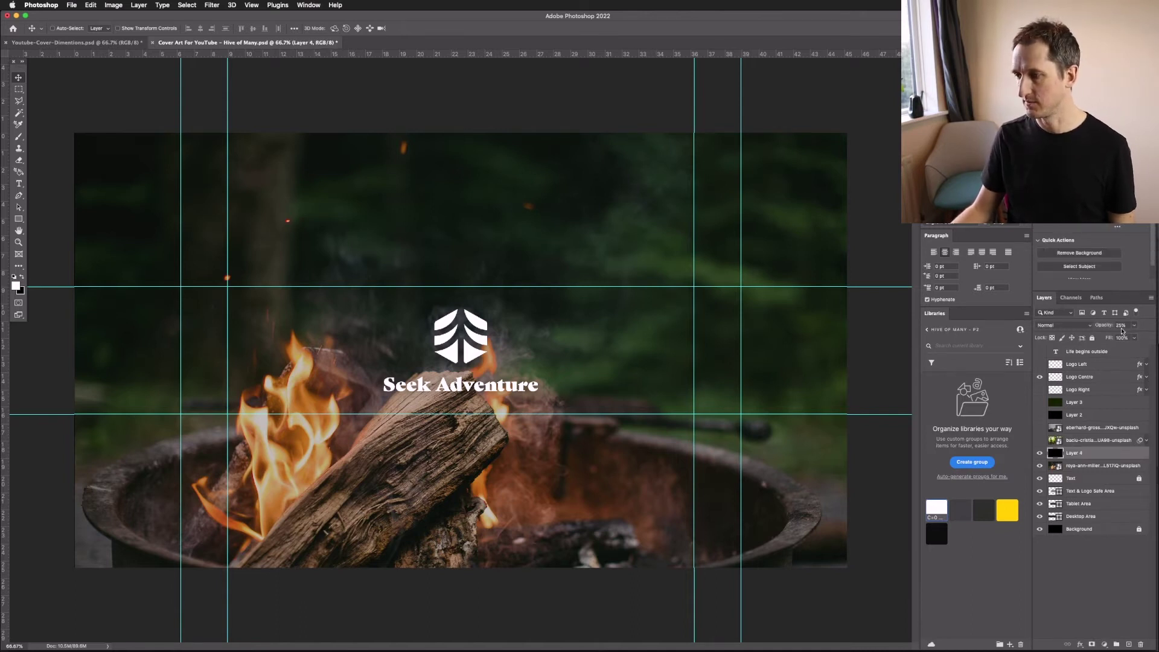
pyautogui.write('23')
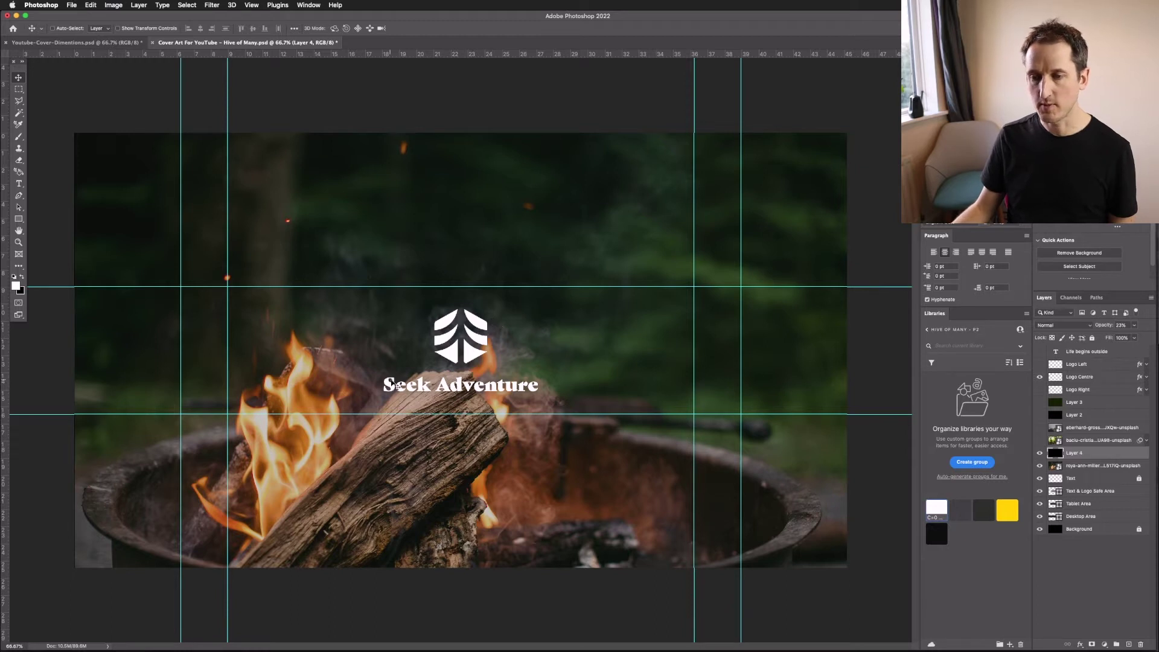
pyautogui.click(473, 305)
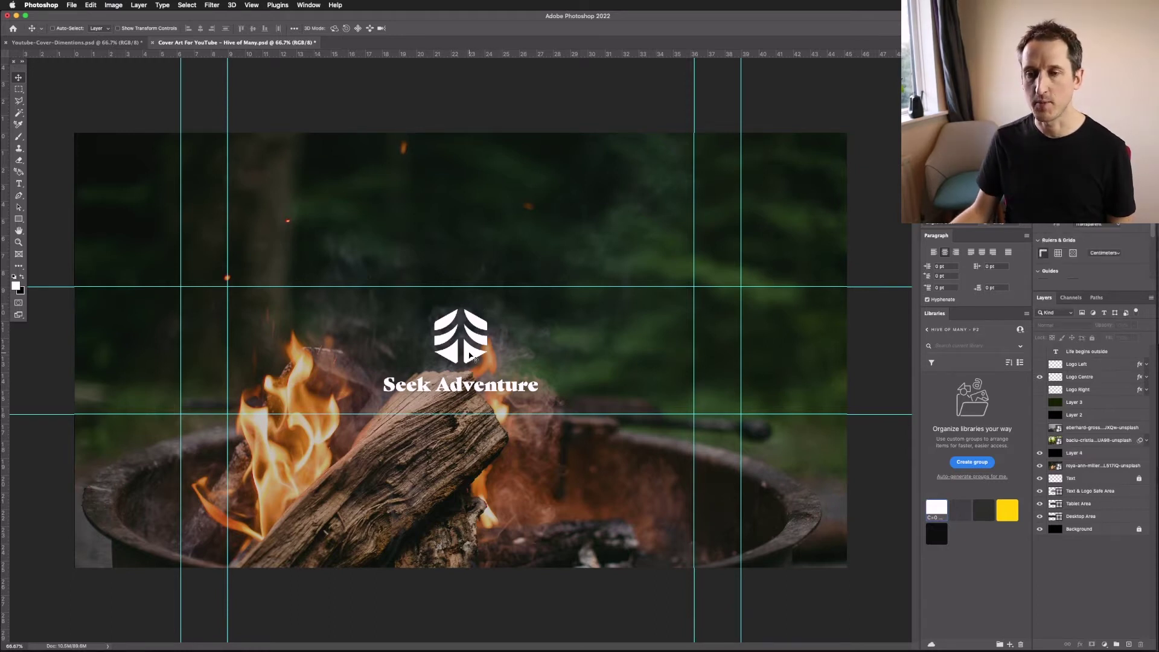
# - Raise the Logo Centre Drop Shadow opacity to about 64% in Layer Style and apply it
pyautogui.click(1145, 380)
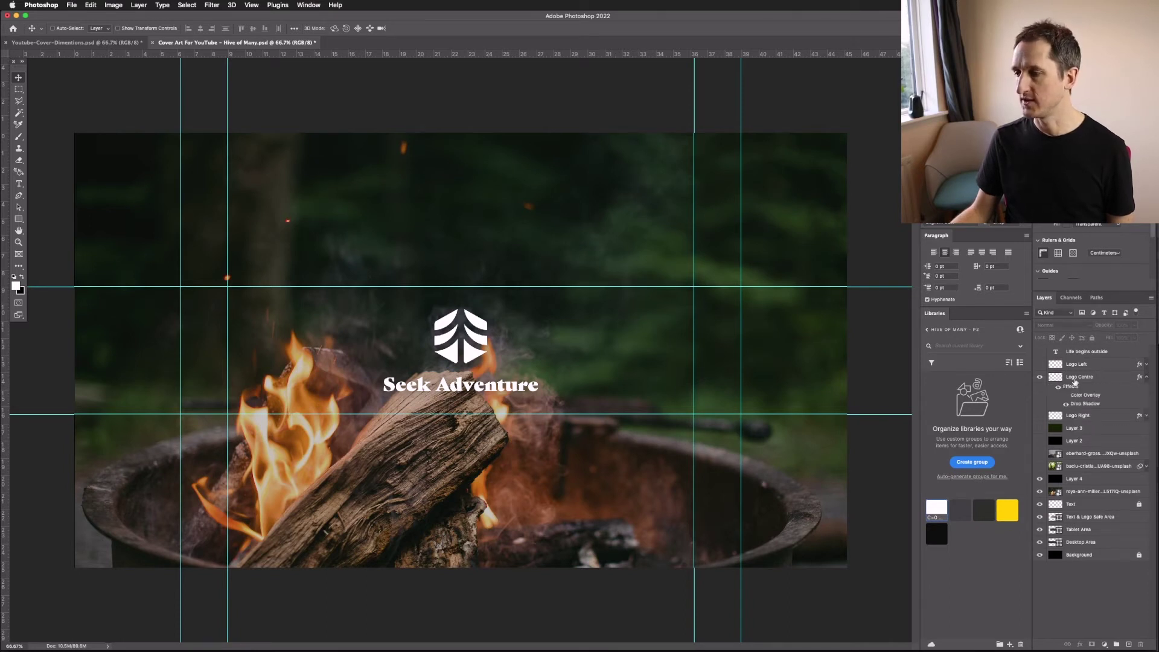
pyautogui.click(1104, 379)
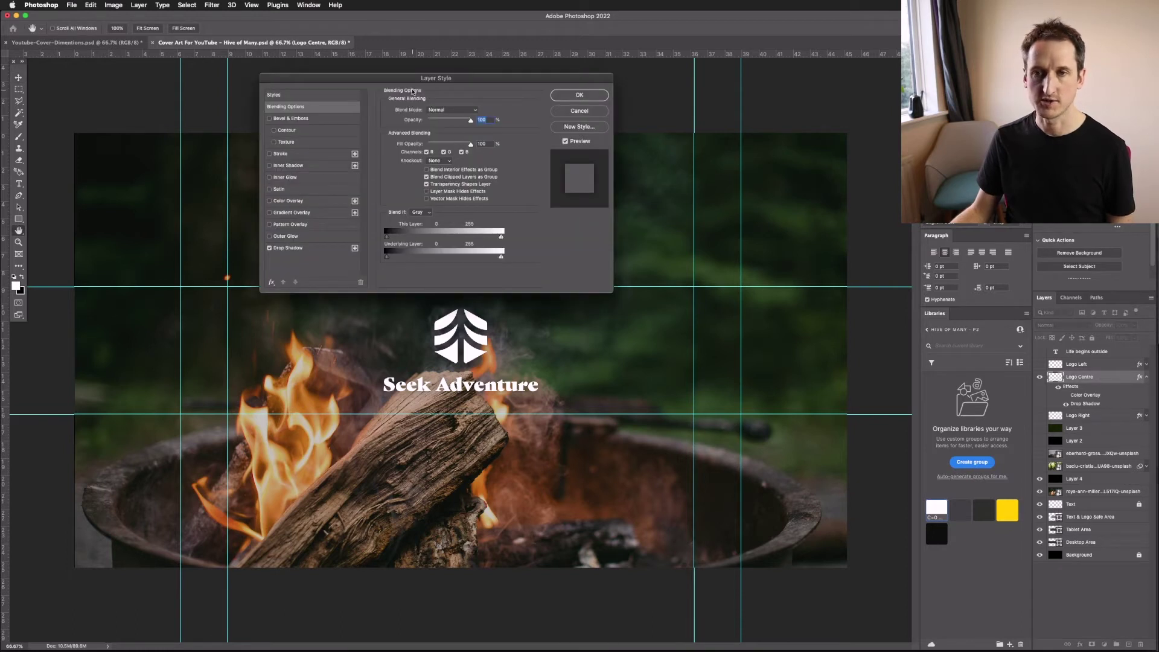
pyautogui.moveTo(410, 82); pyautogui.dragTo(360, 102)
pyautogui.click(242, 269)
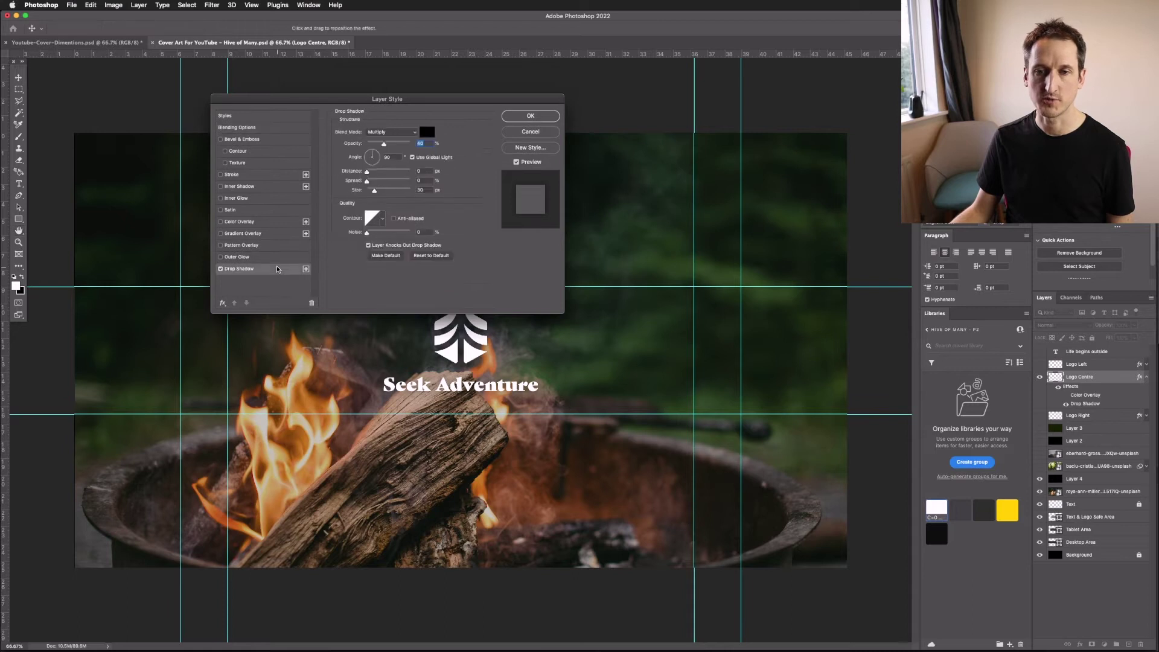
pyautogui.click(221, 269)
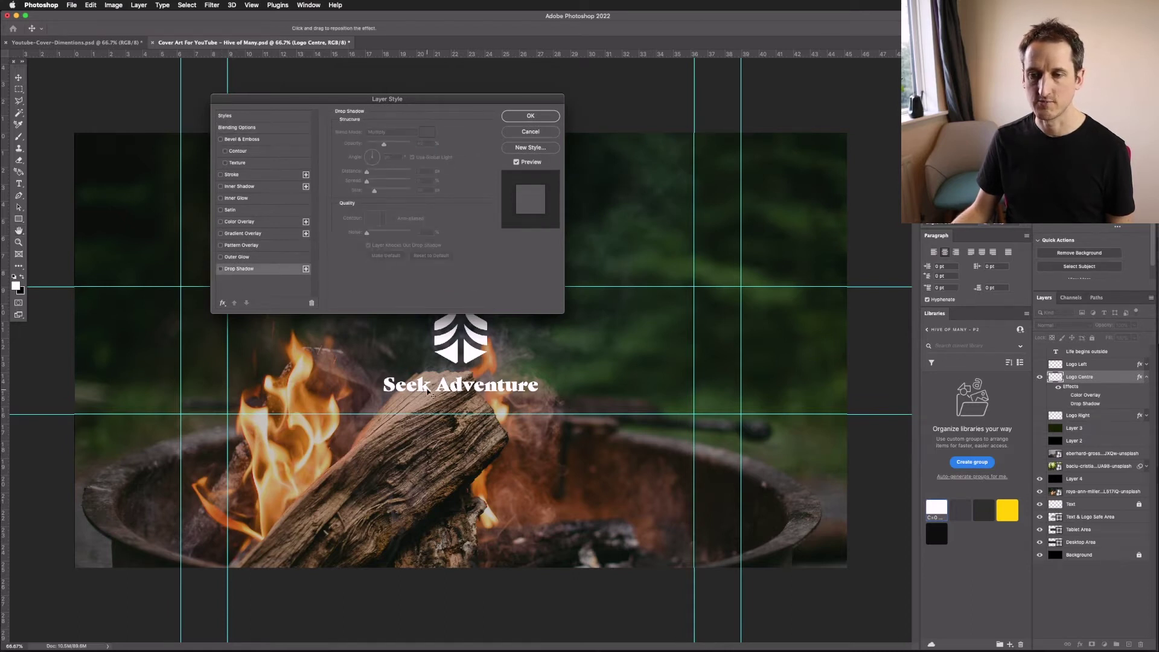
pyautogui.click(220, 268)
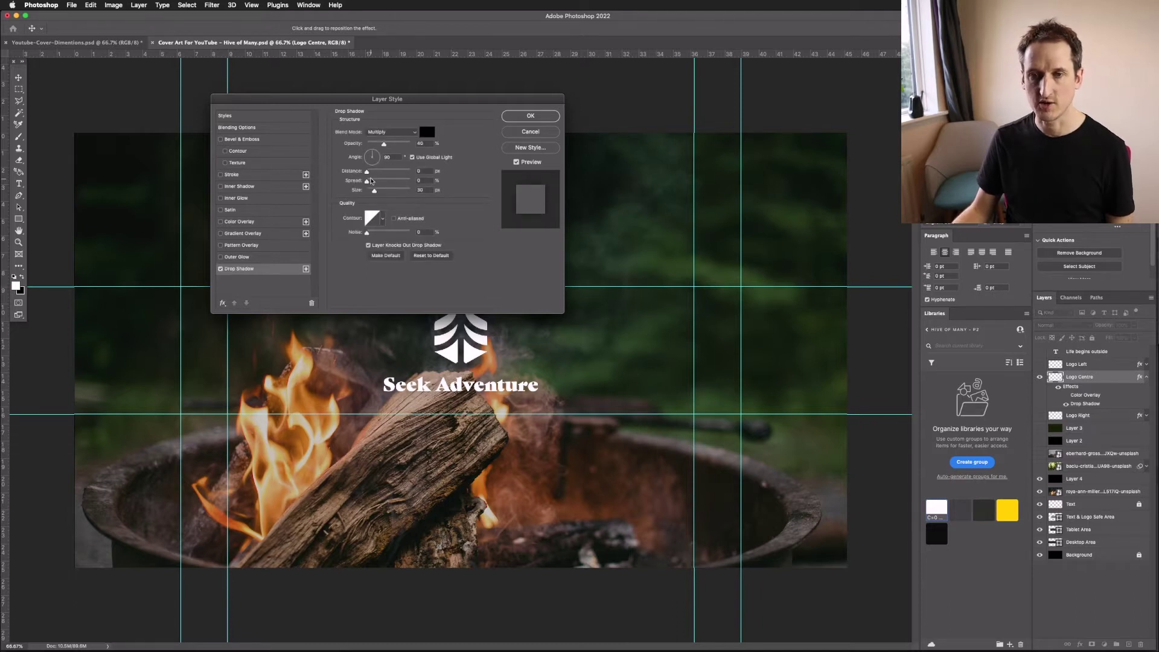
pyautogui.moveTo(392, 146); pyautogui.dragTo(395, 146)
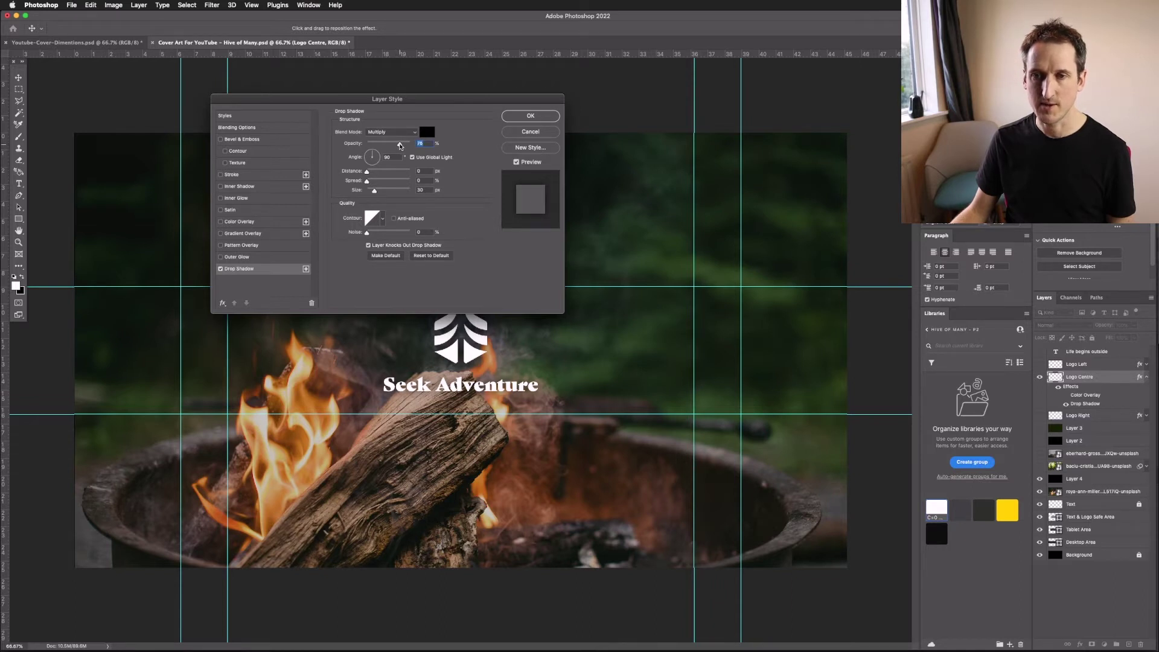
pyautogui.click(549, 117)
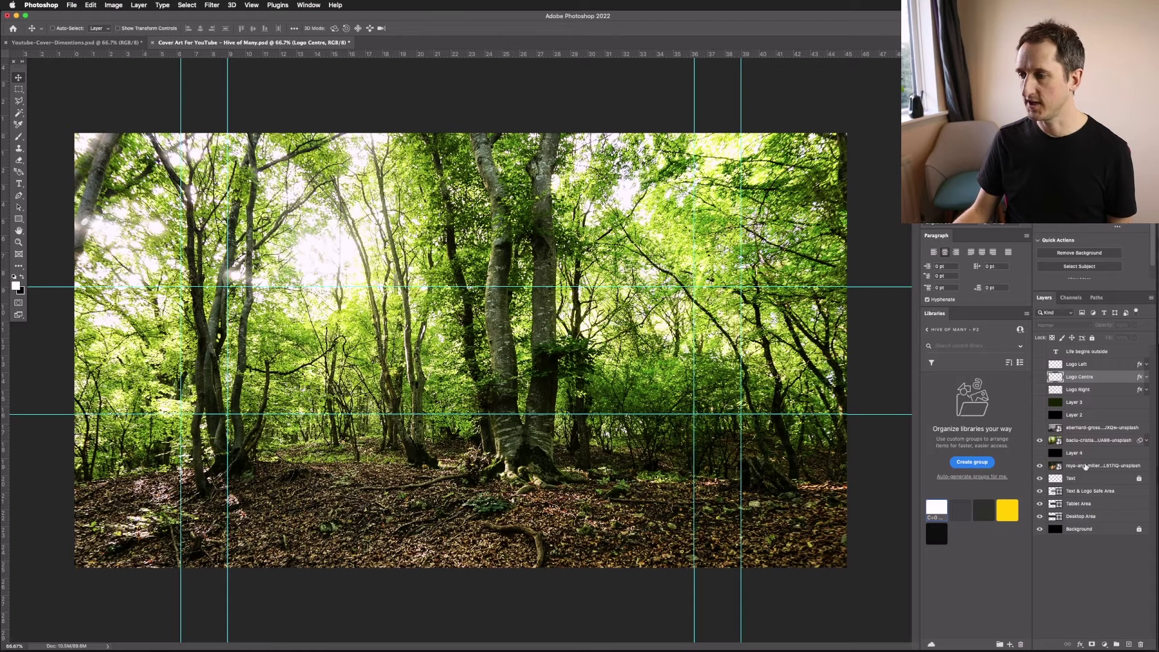
# - Add a new layer filled with black above the forest photo layer
pyautogui.click(1094, 440)
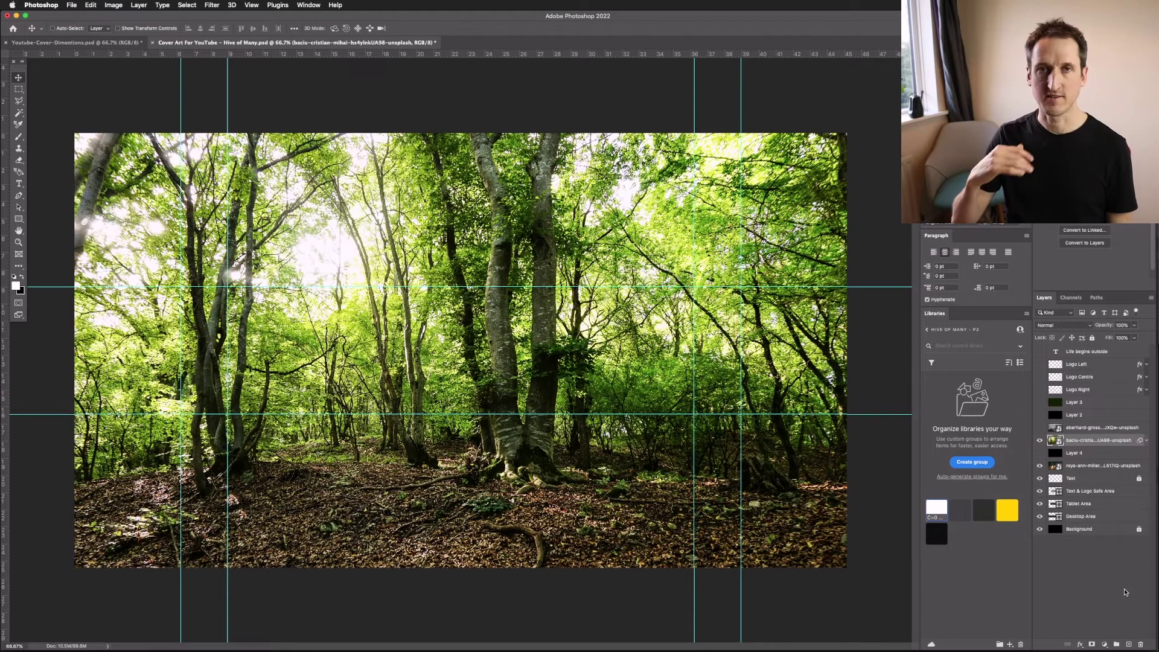
pyautogui.click(1127, 642)
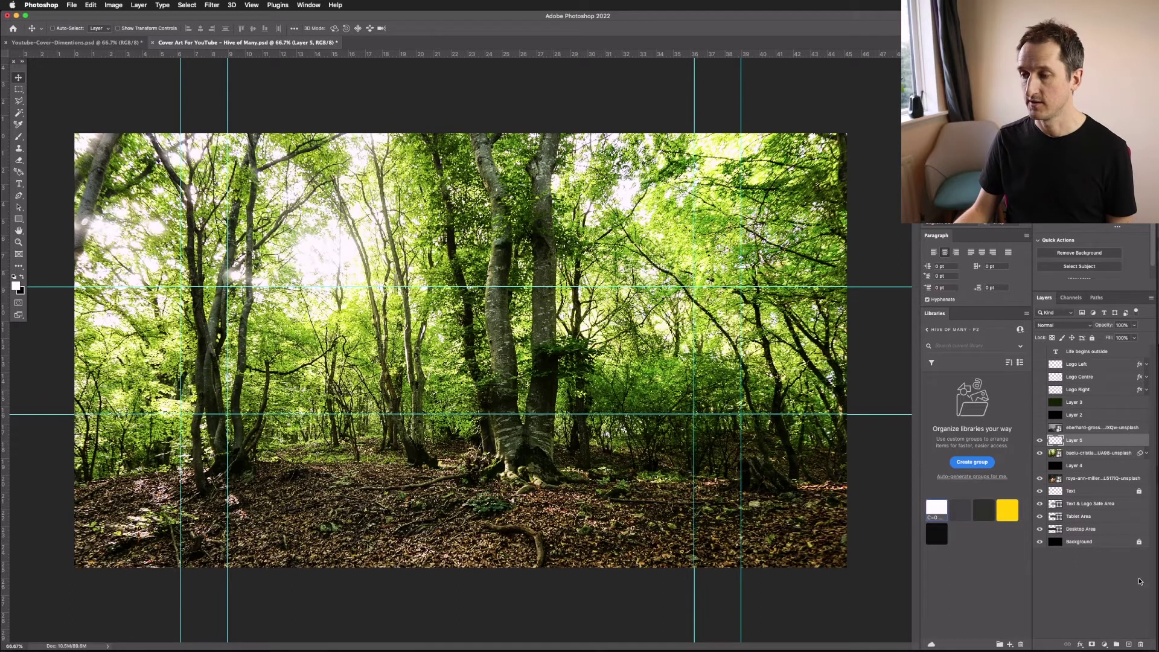
pyautogui.click(97, 6)
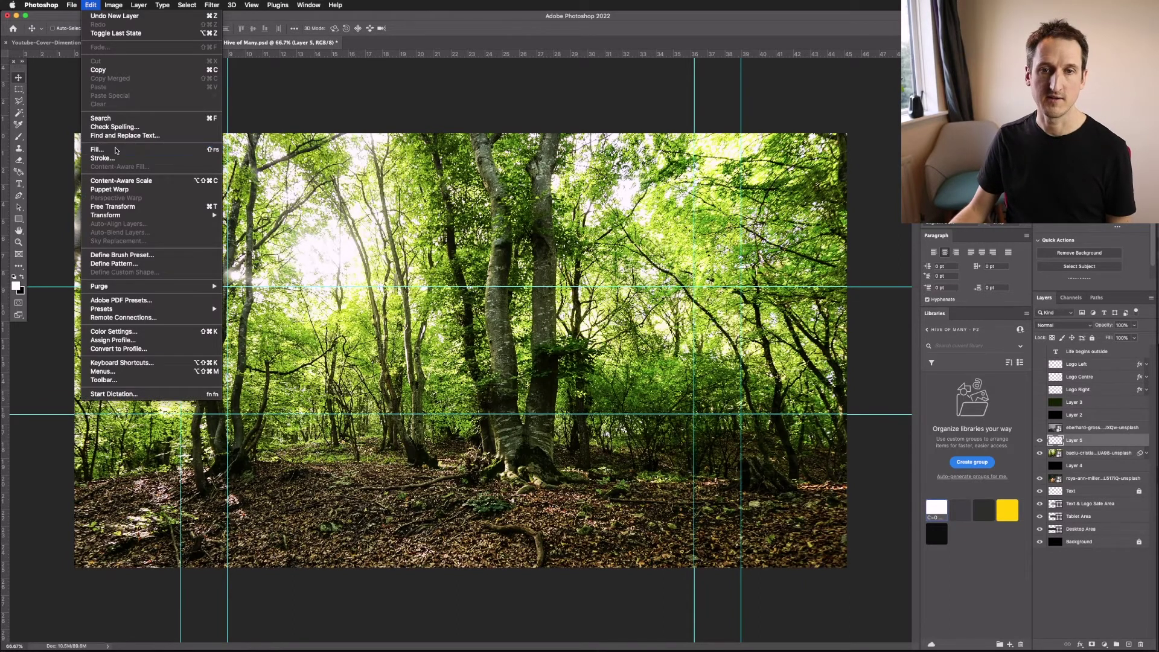
pyautogui.click(97, 150)
pyautogui.click(638, 277)
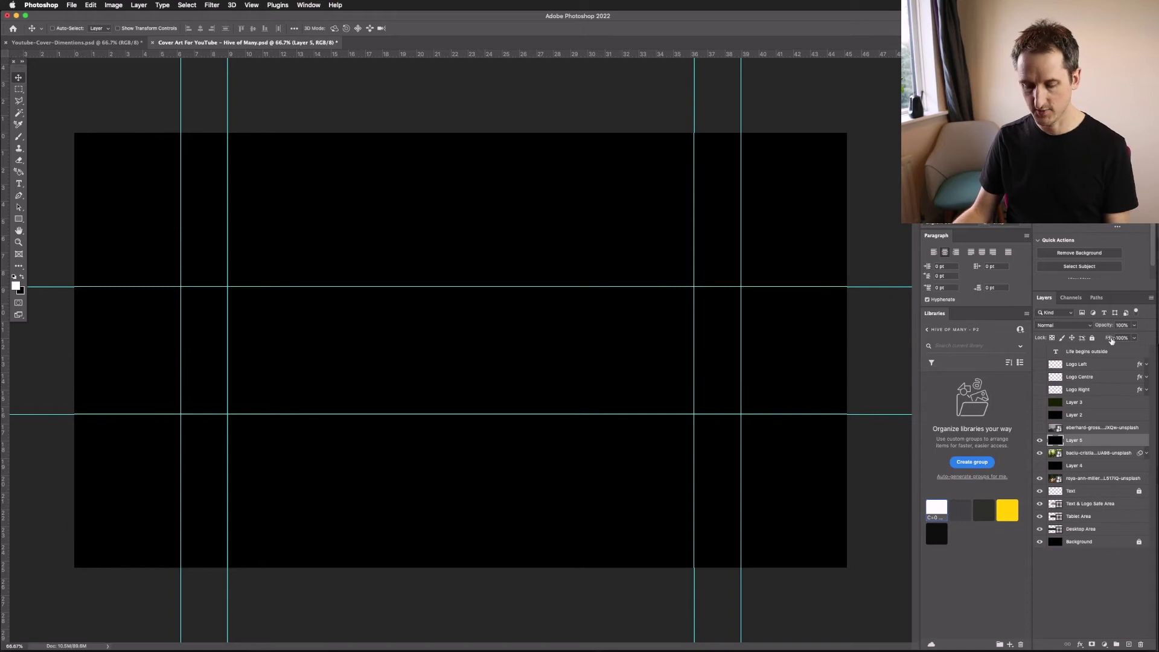
# - Set the black layer's opacity to 20% and make the Logo Centre layer visible
pyautogui.press('3')
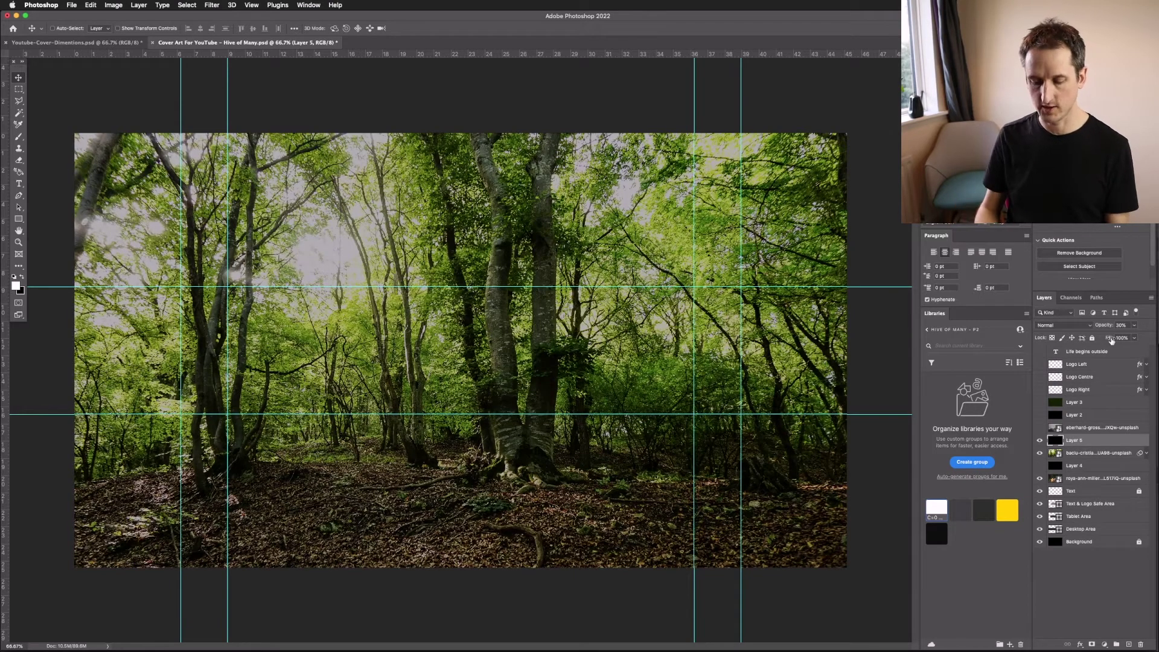
pyautogui.press('2')
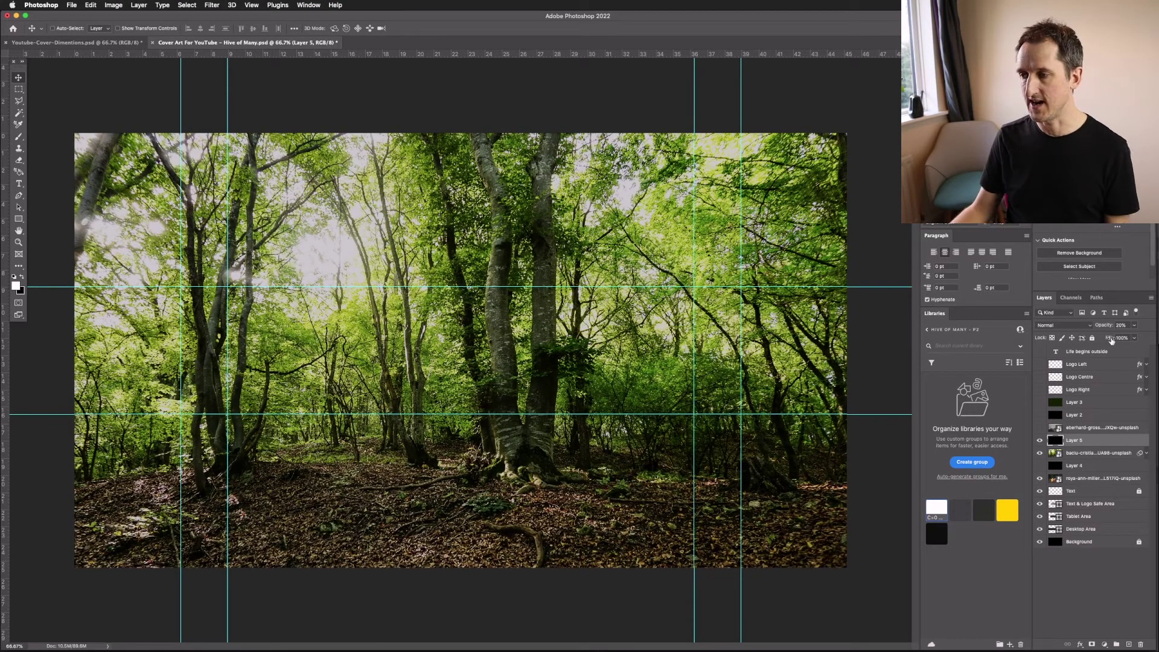
pyautogui.click(1042, 382)
pyautogui.click(1039, 377)
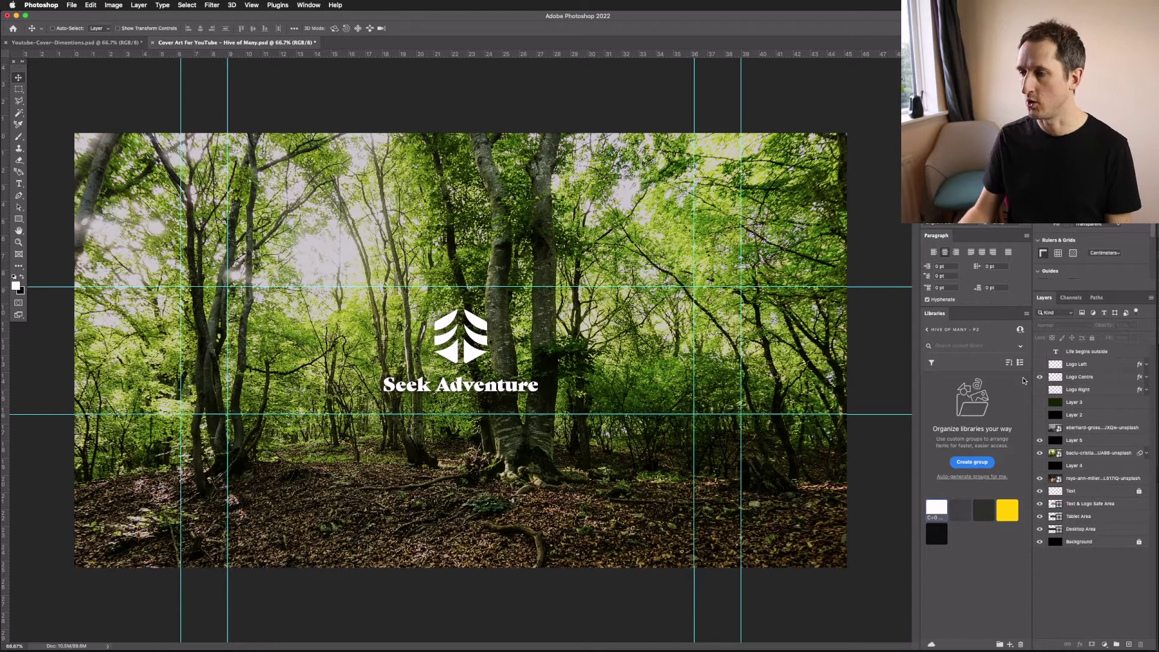
# - Expand Logo Centre's effects, toggle its Drop Shadow off and on, and hide Layer 5
pyautogui.click(1146, 377)
pyautogui.click(1066, 404)
pyautogui.click(1066, 404)
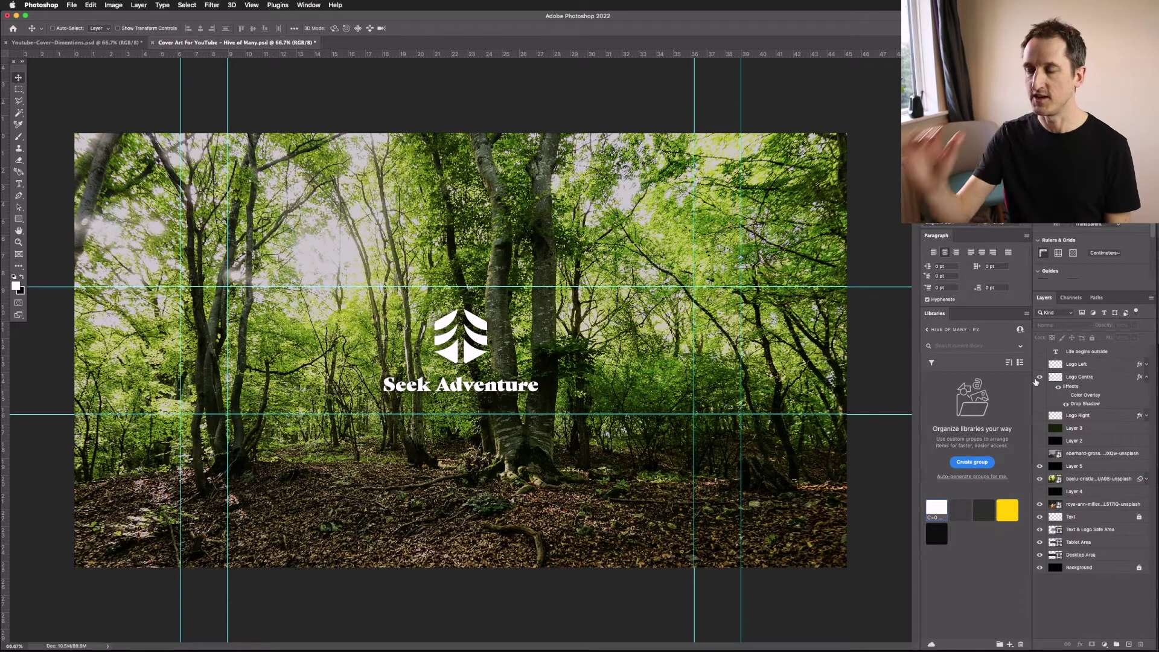
pyautogui.click(1039, 467)
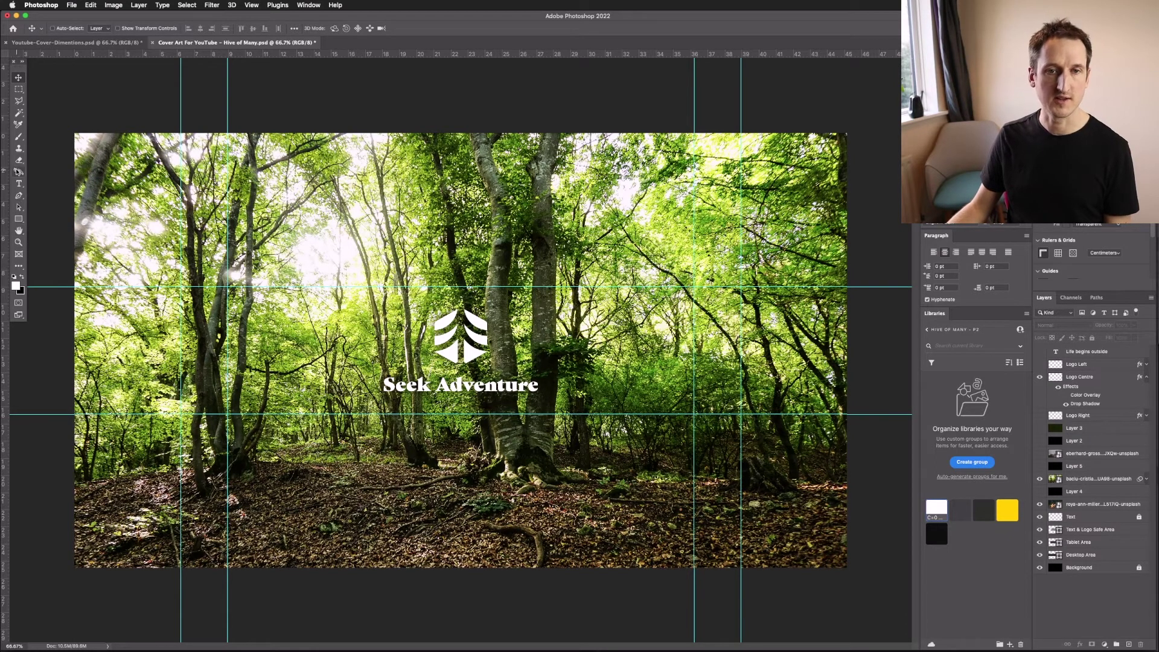
# - Sample a dark green from the forest foliage with the Eyedropper and add a new empty layer
pyautogui.press('i')
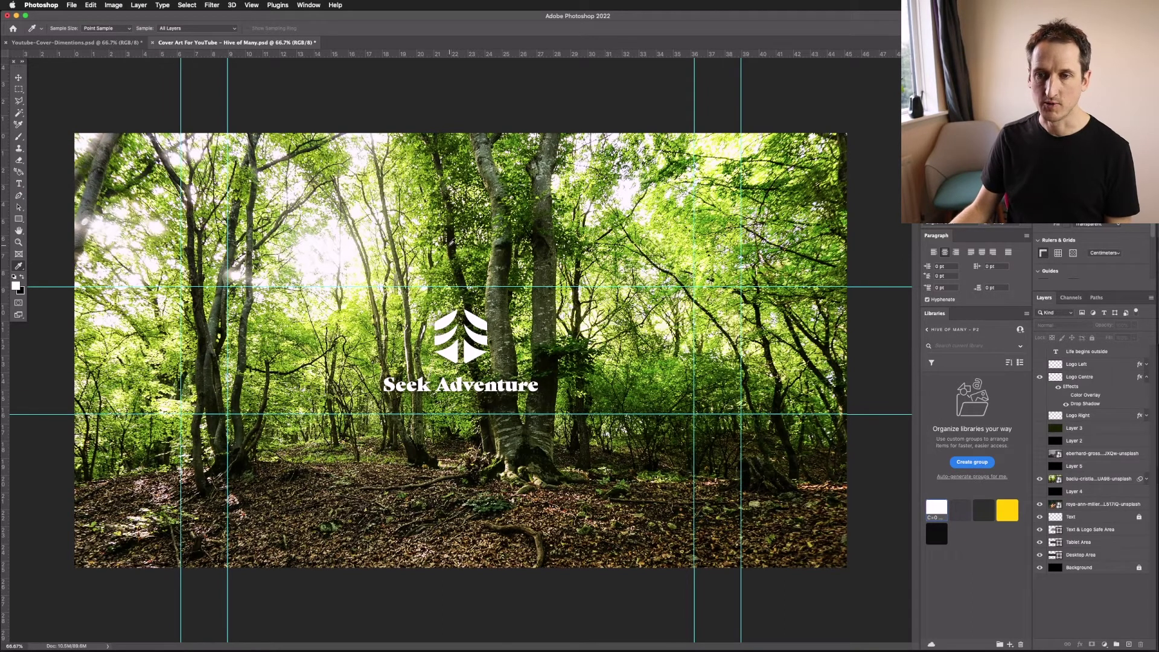
pyautogui.click(461, 266)
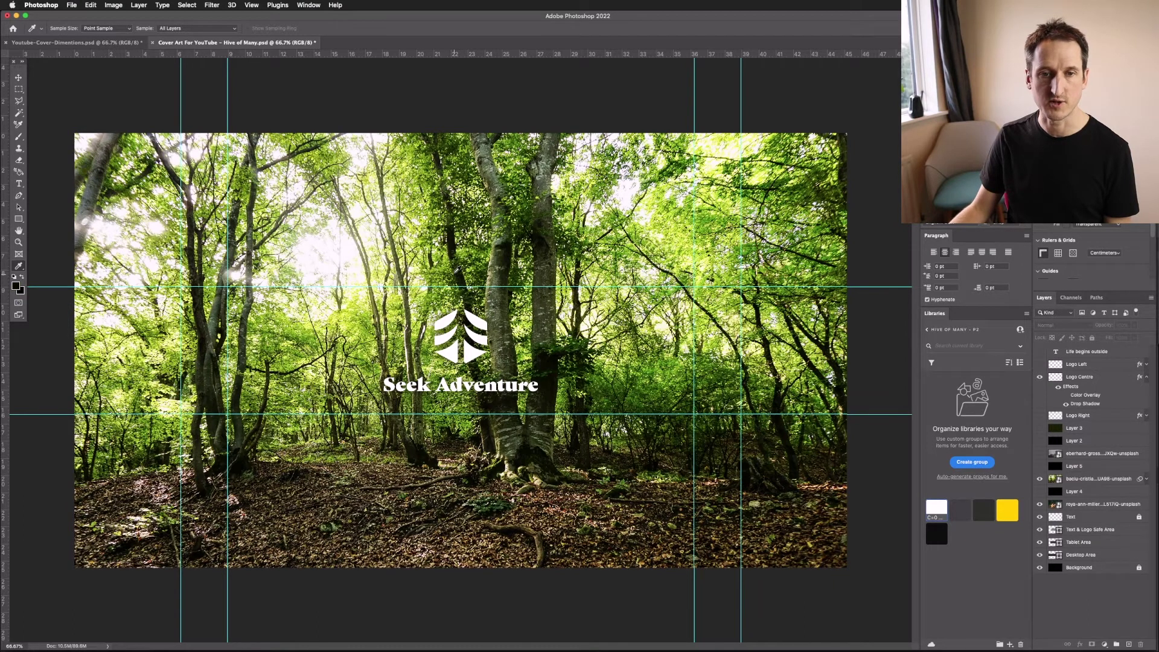
pyautogui.click(572, 243)
pyautogui.click(576, 245)
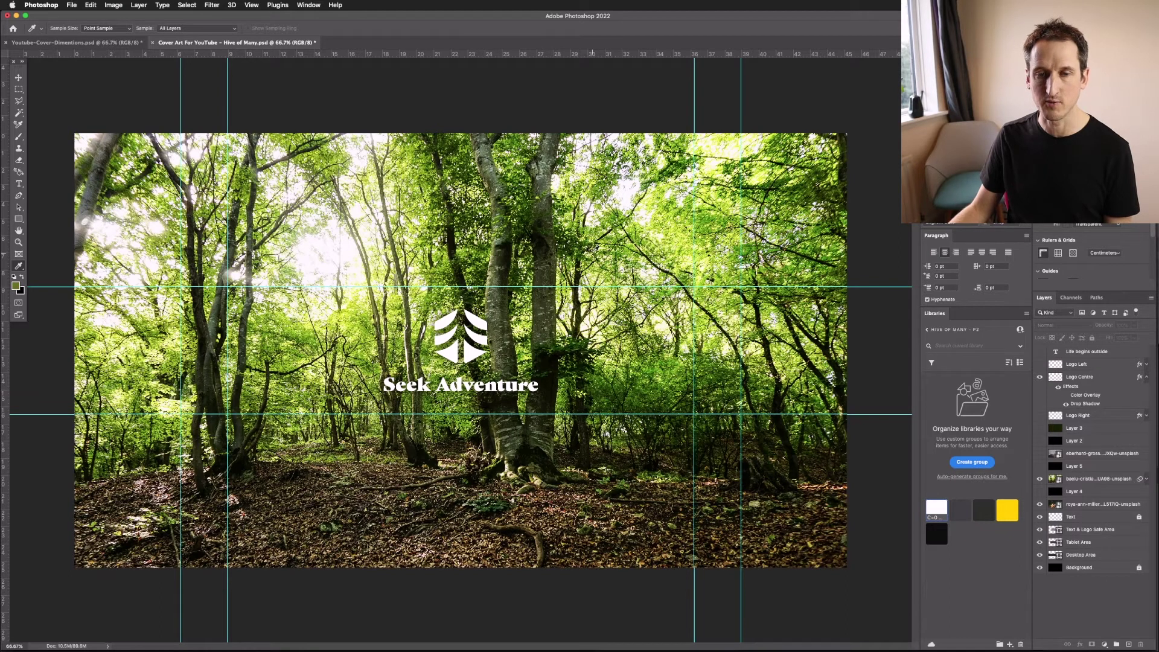
pyautogui.click(581, 249)
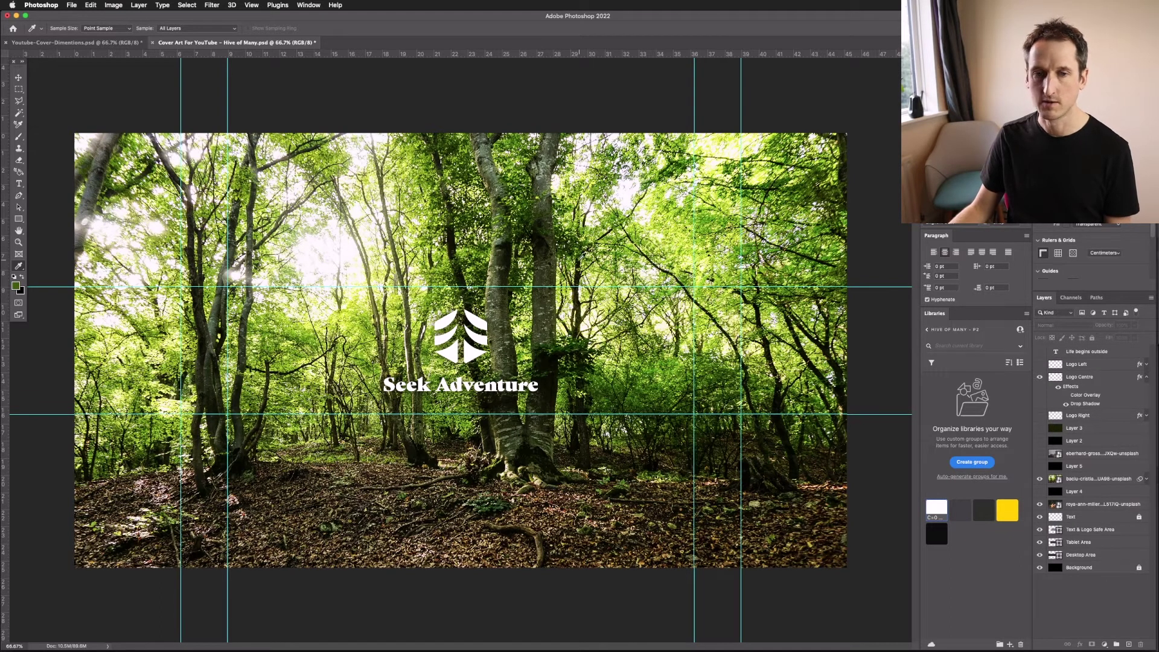
pyautogui.click(456, 275)
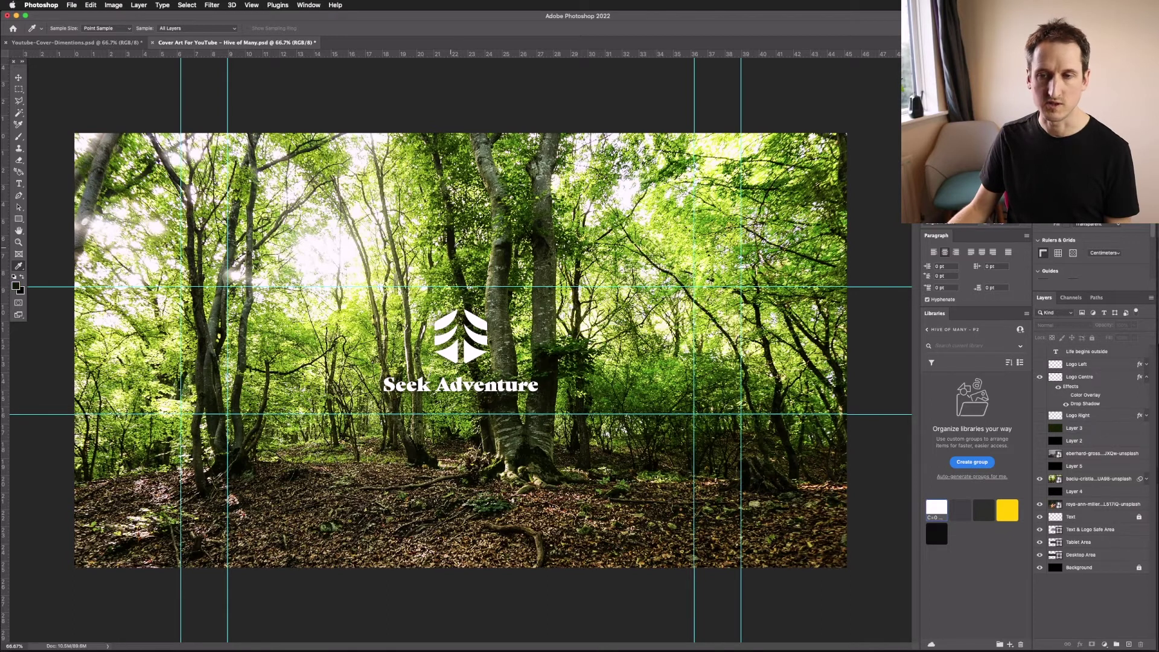
pyautogui.click(473, 258)
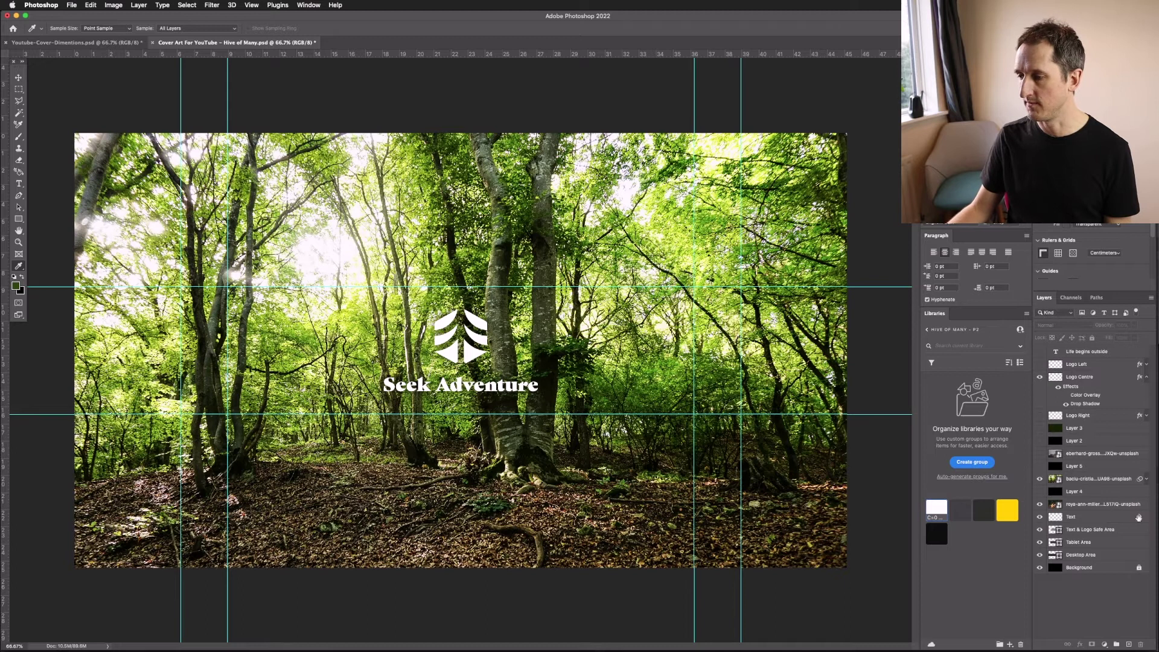
pyautogui.click(1128, 644)
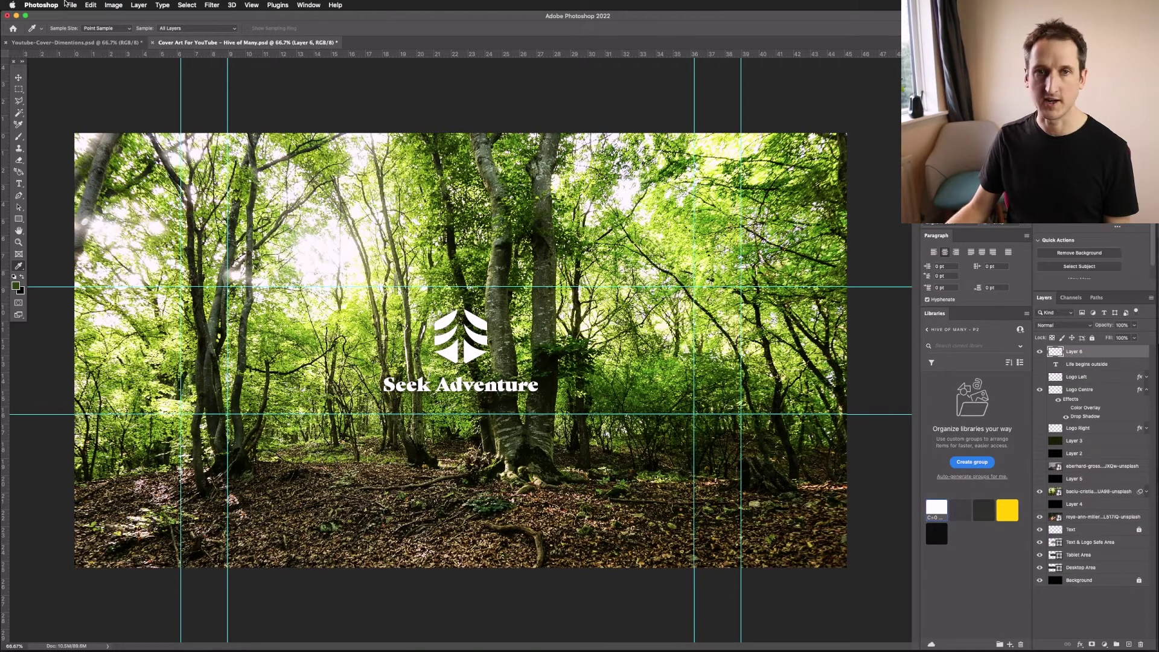
# - Fill Layer 6 with the Foreground Color dark green and drag it below Layer 5
pyautogui.click(89, 5)
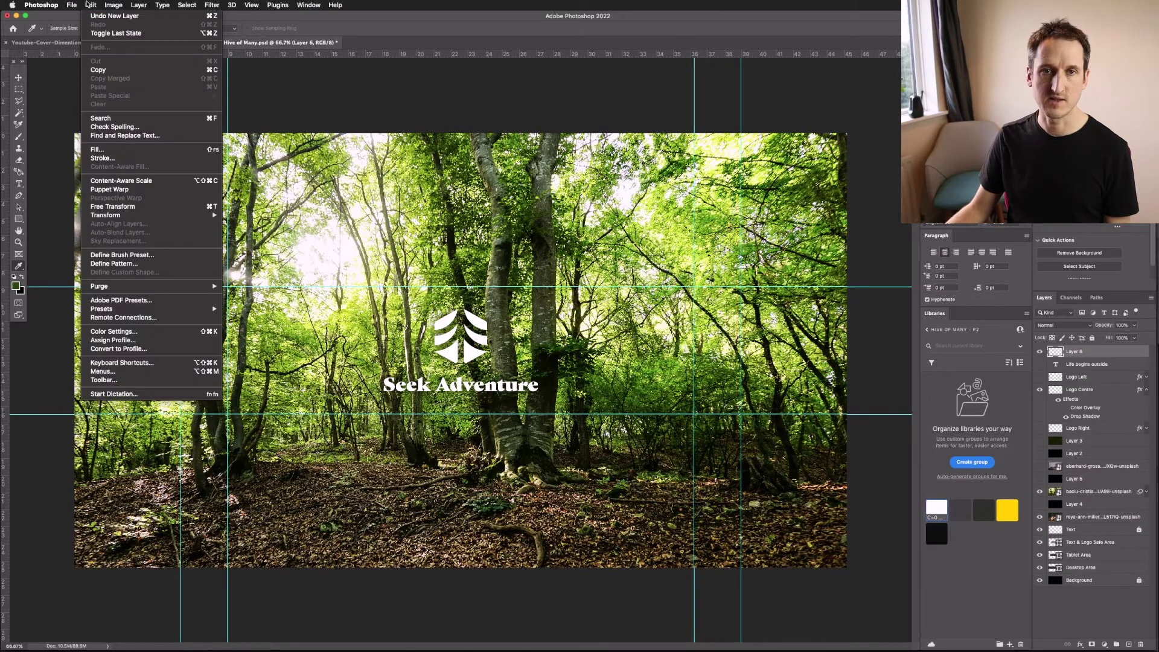
pyautogui.click(103, 149)
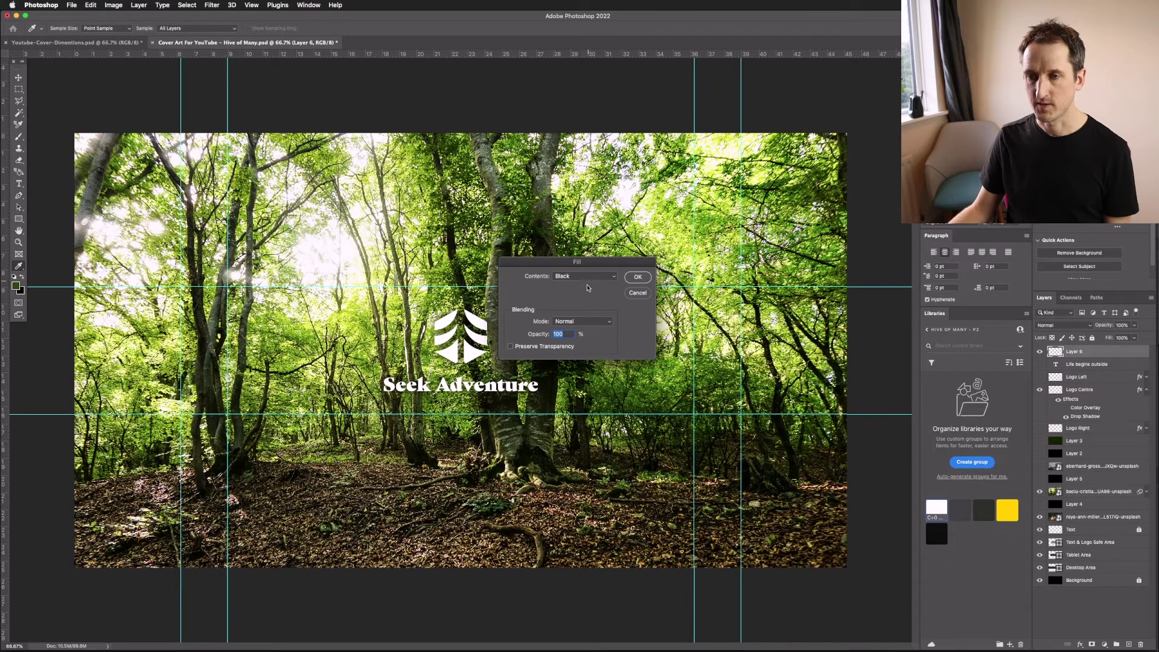
pyautogui.click(584, 277)
pyautogui.click(578, 219)
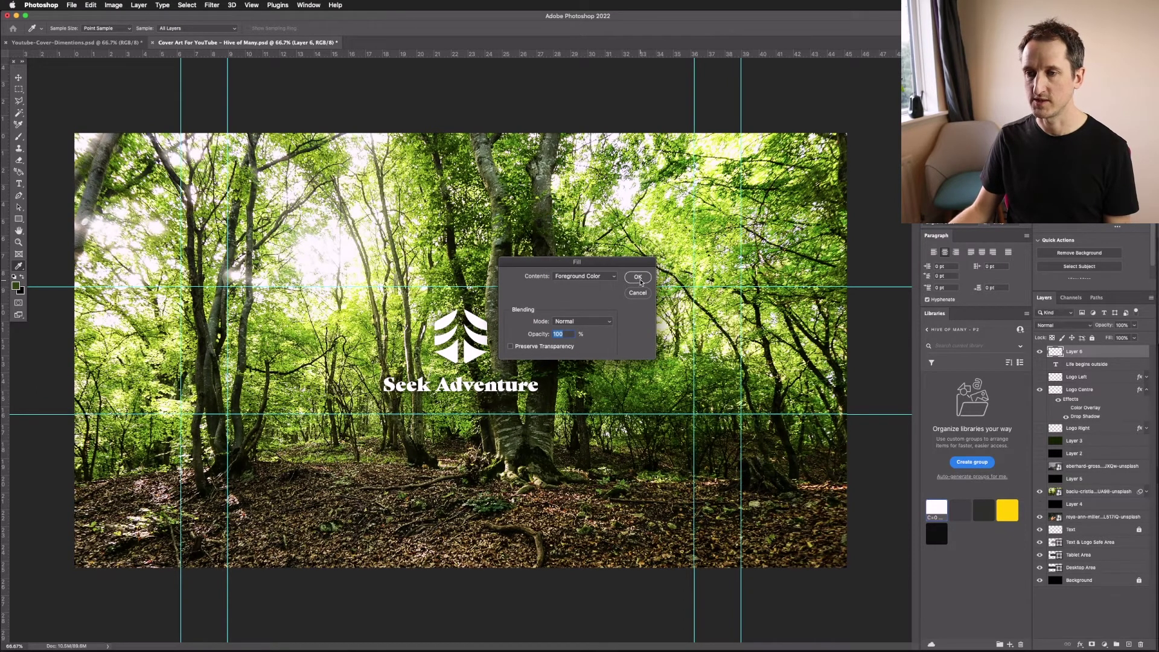
pyautogui.click(637, 278)
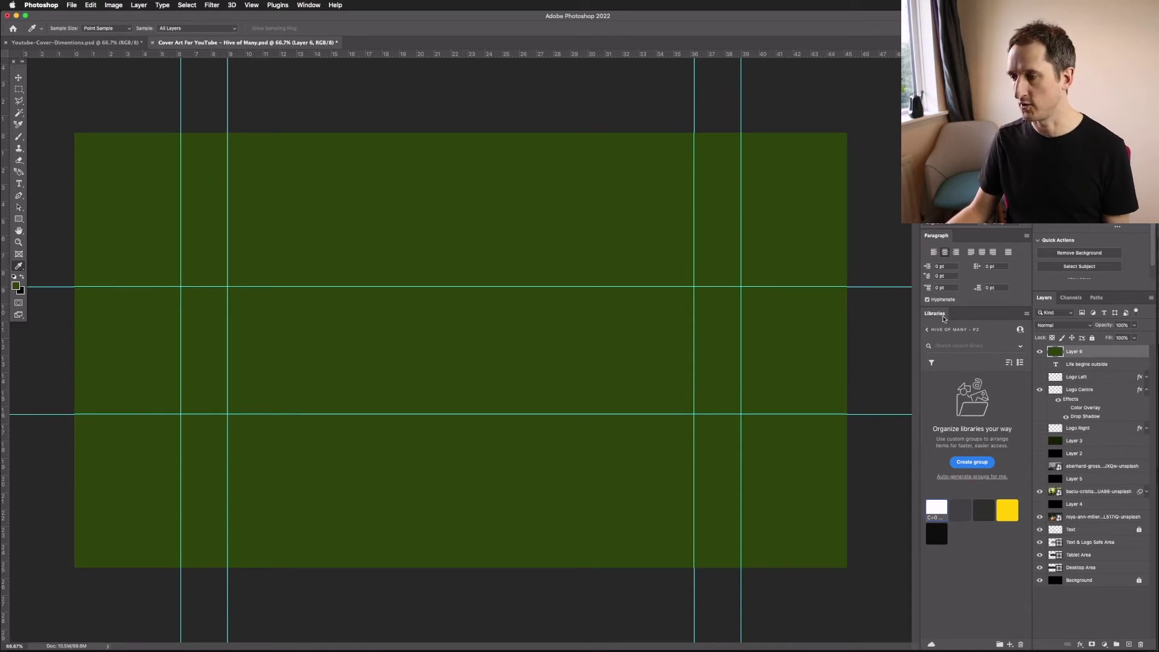
pyautogui.moveTo(1115, 356); pyautogui.dragTo(1114, 488)
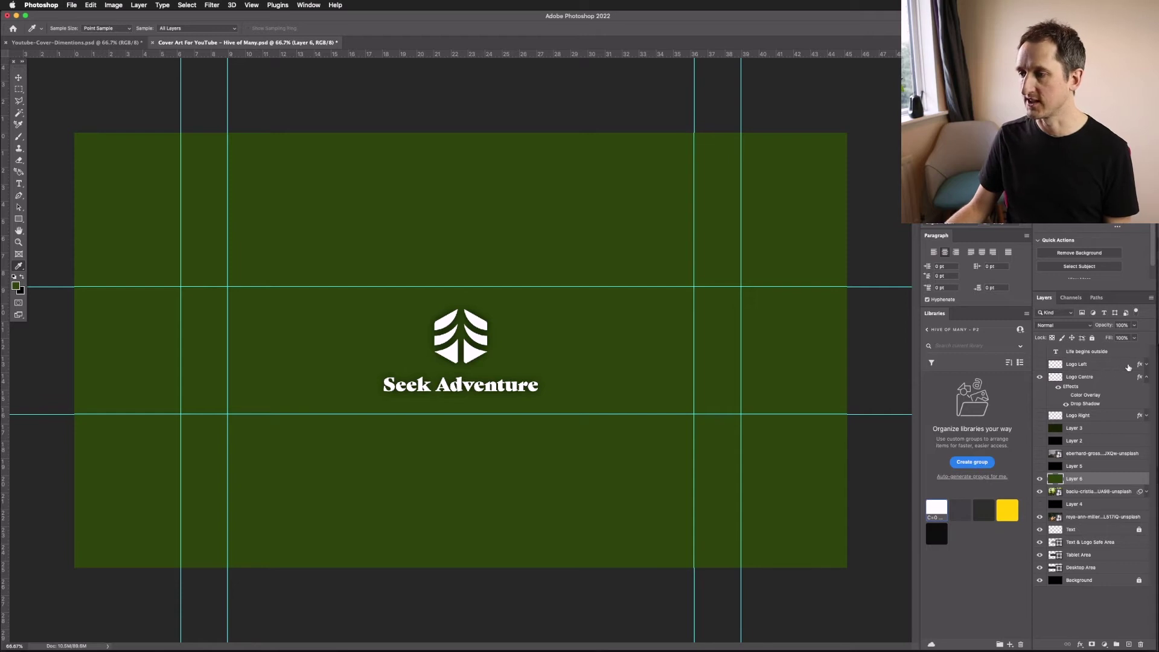
# - Set Layer 6 to the Lighten blend mode at 30% opacity
pyautogui.click(1068, 328)
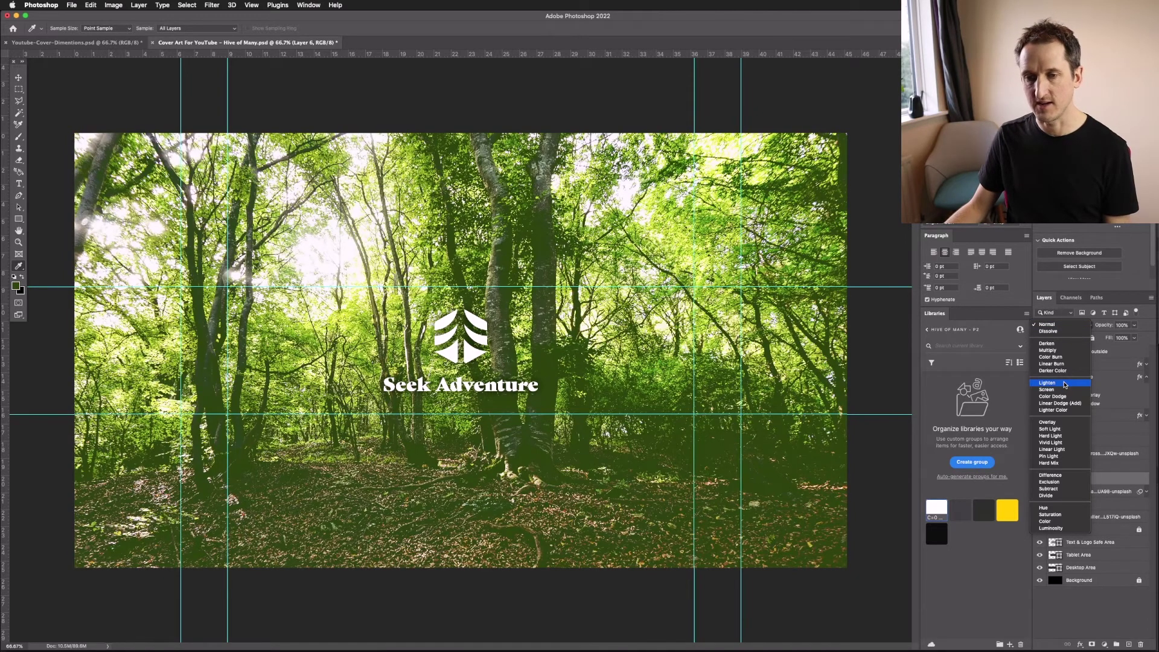
pyautogui.click(1065, 383)
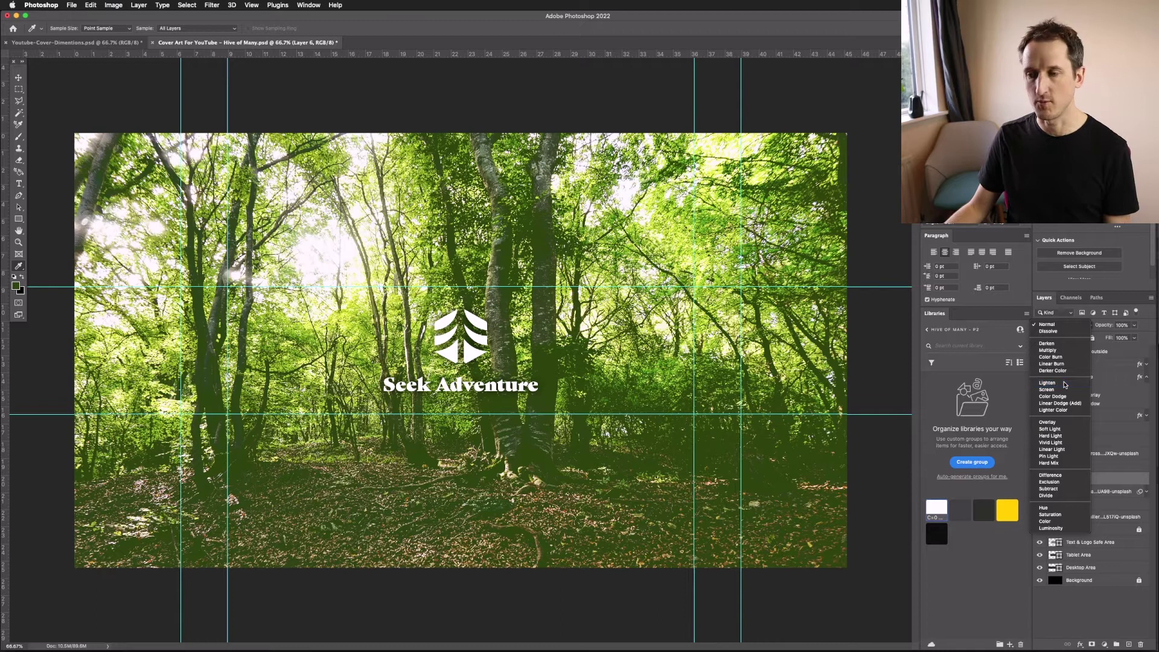
pyautogui.click(1135, 327)
pyautogui.moveTo(1101, 337); pyautogui.dragTo(1106, 338)
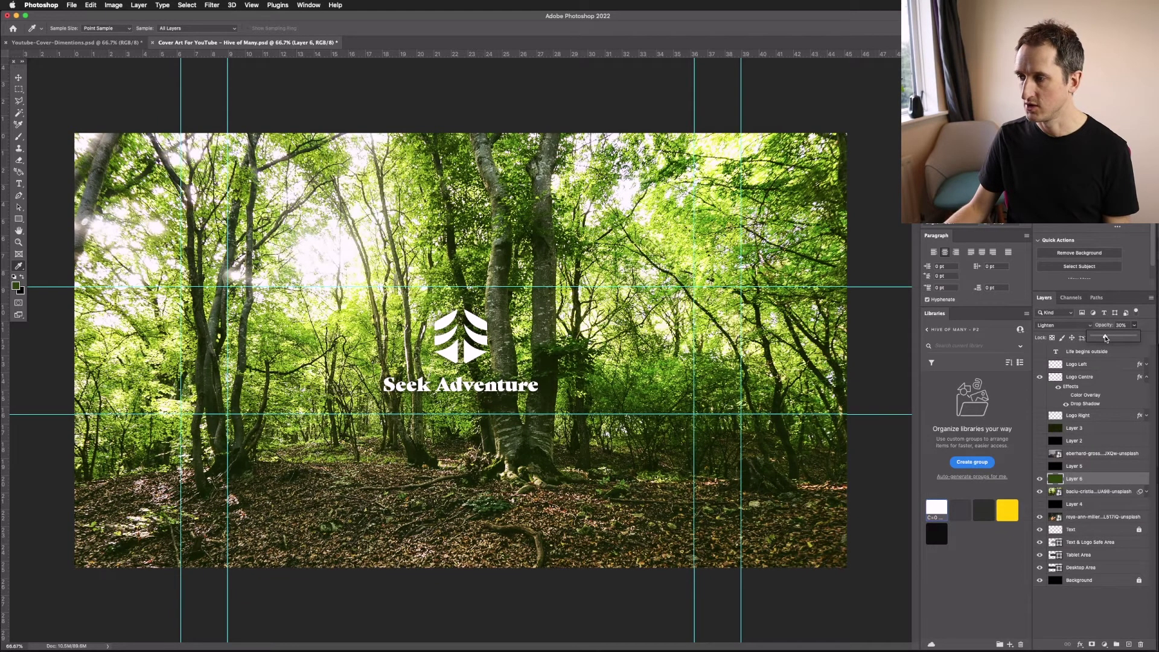
pyautogui.click(1137, 330)
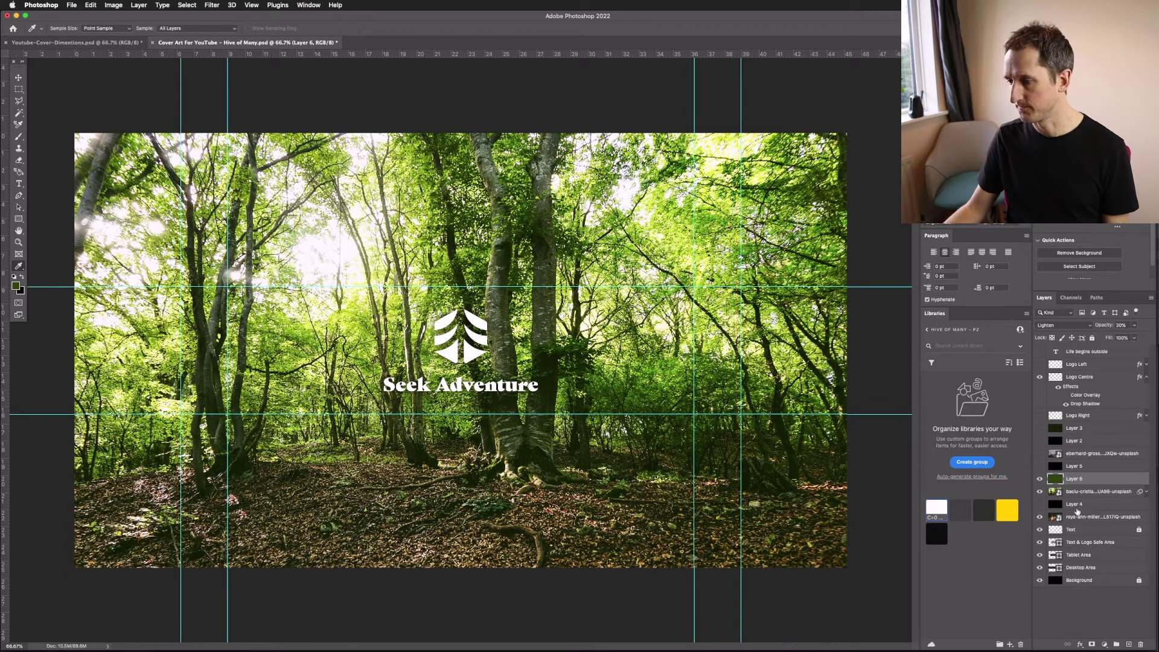
# - Turn Layer 5 back on and toggle Layers 5 and 6 to compare, leaving the green tint hidden
pyautogui.click(1039, 466)
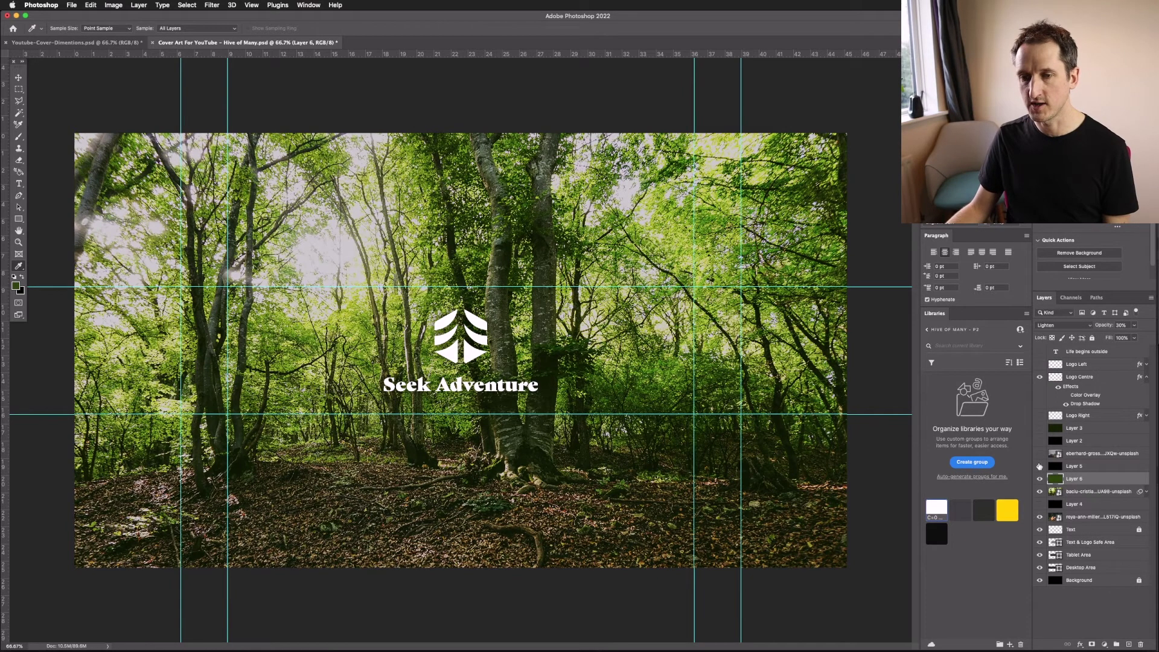
pyautogui.click(1100, 468)
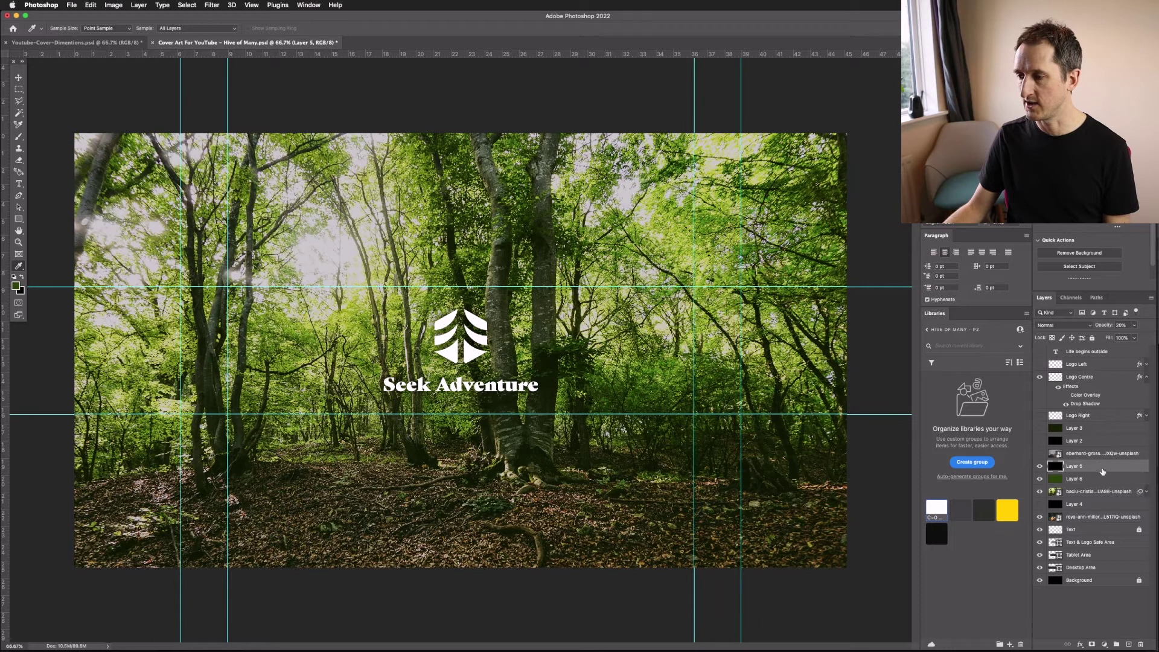
pyautogui.click(1039, 466)
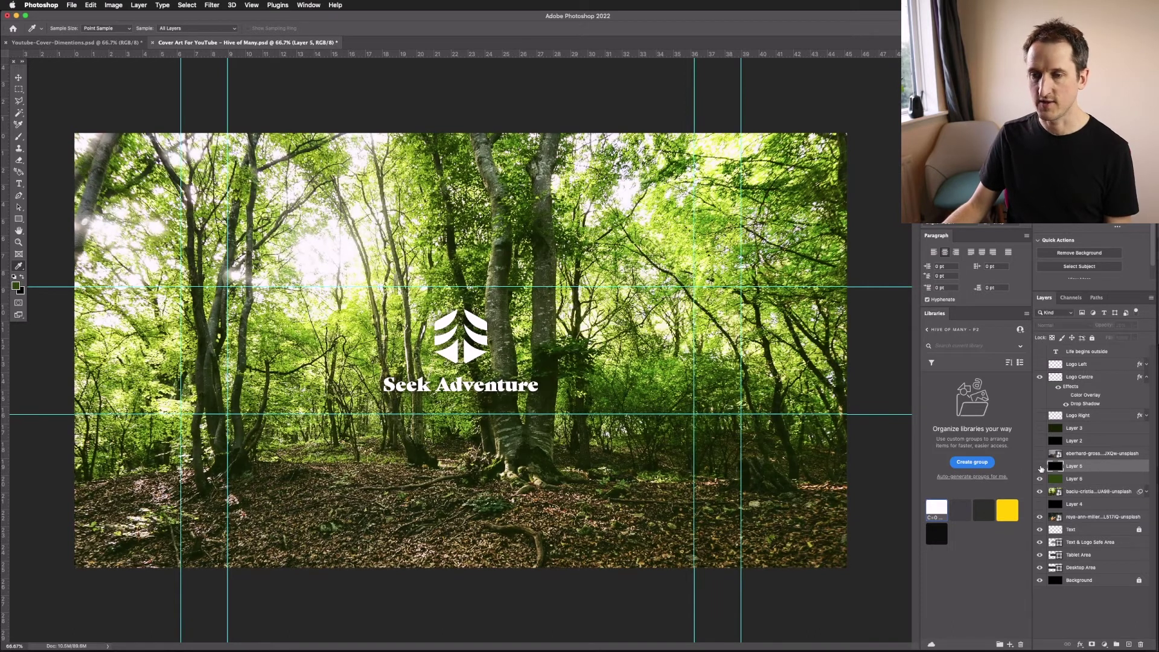
pyautogui.click(1039, 467)
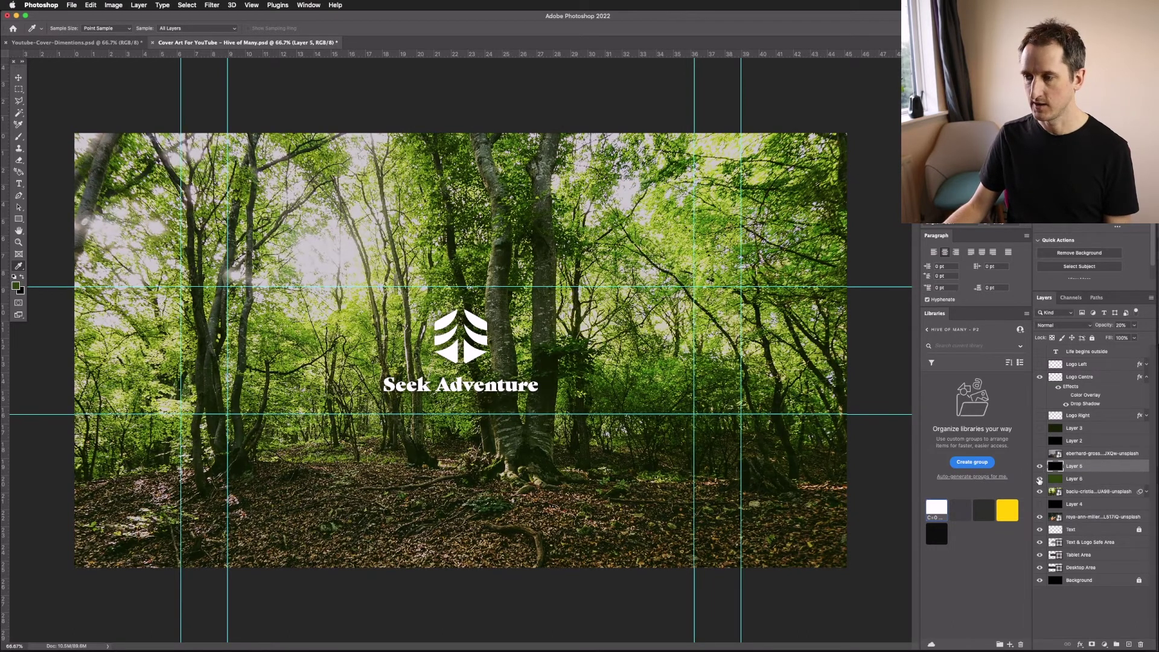
pyautogui.click(1040, 479)
pyautogui.click(1039, 479)
pyautogui.click(1040, 479)
# - Select Layer 6, make Logo Centre visible, and expand its Color Overlay and Drop Shadow effects
pyautogui.click(1092, 479)
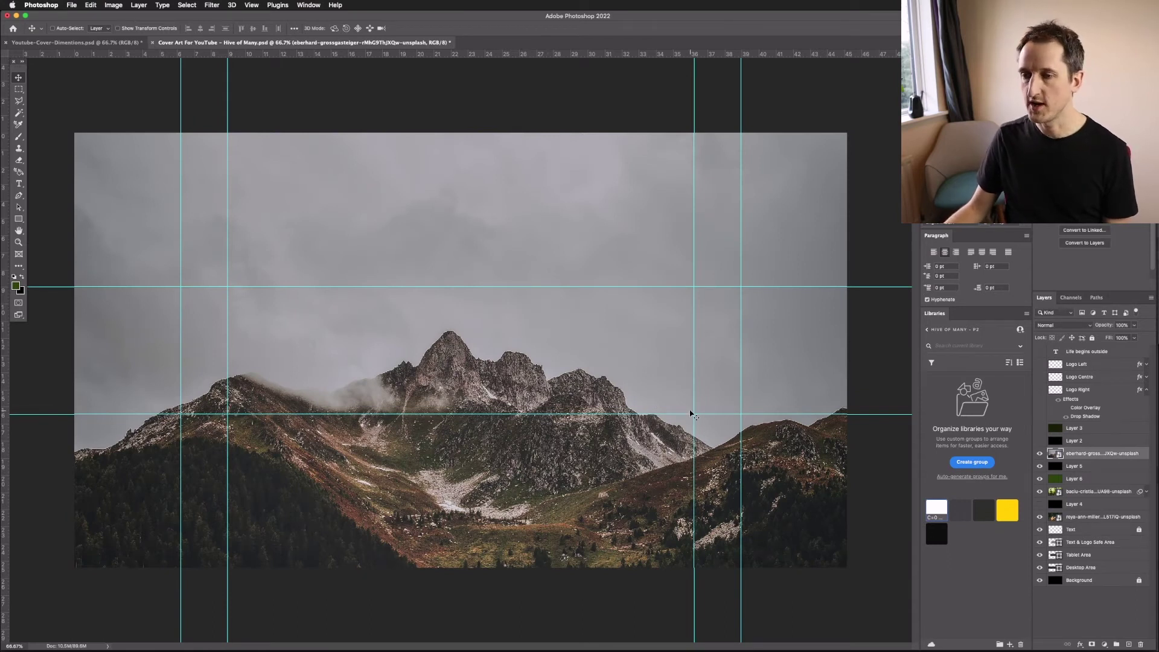
pyautogui.click(1039, 377)
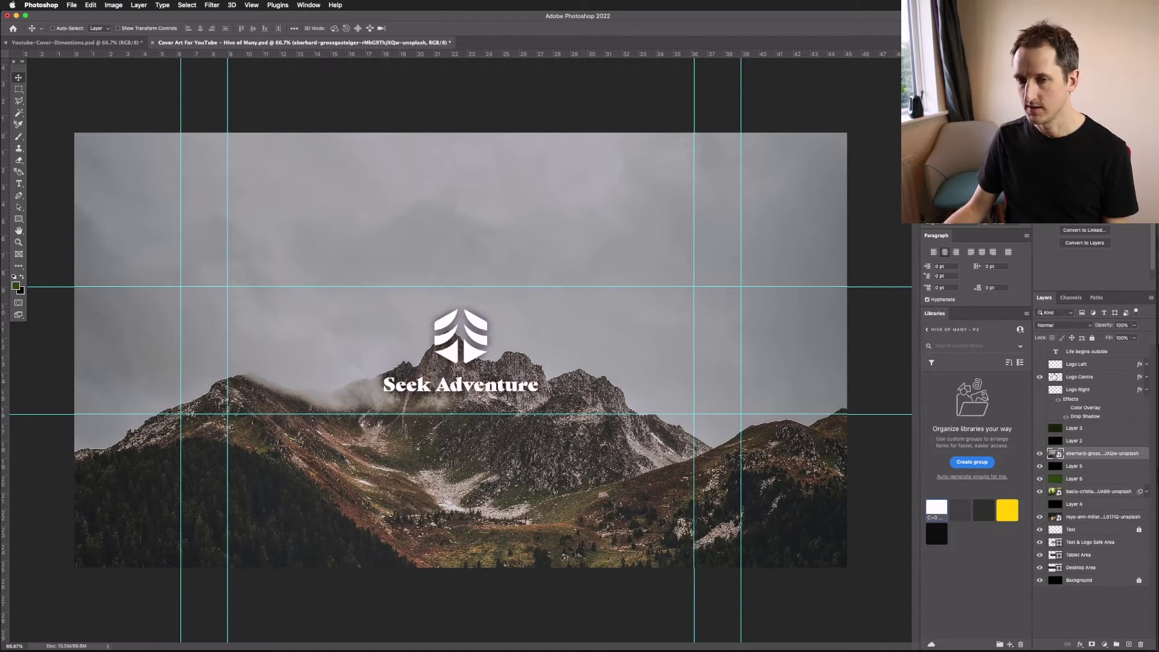
pyautogui.click(1146, 378)
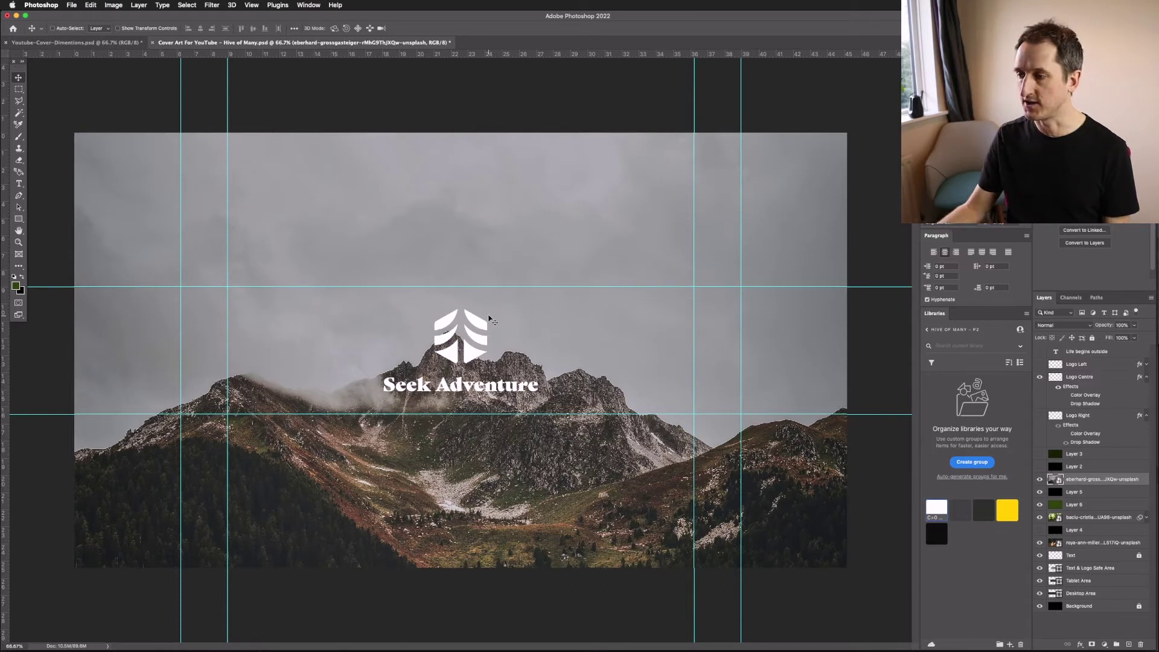
# - Briefly preview black Layer 2, hide it again, and drag the mountain photo about 9 cm left
pyautogui.click(1039, 467)
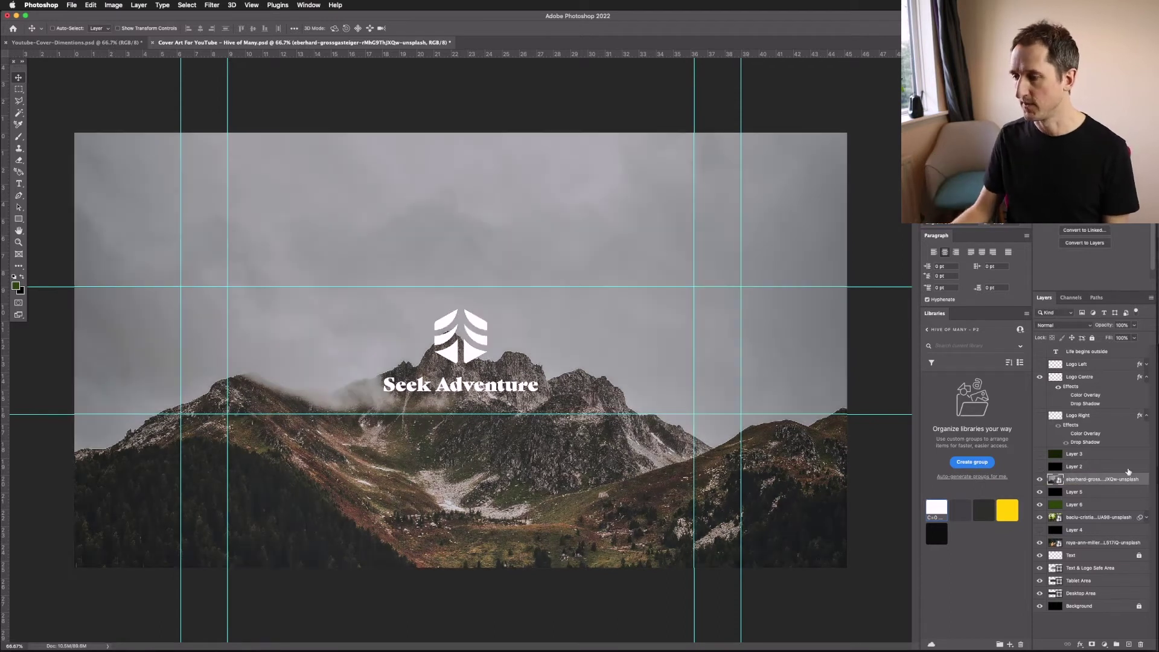
pyautogui.click(1039, 468)
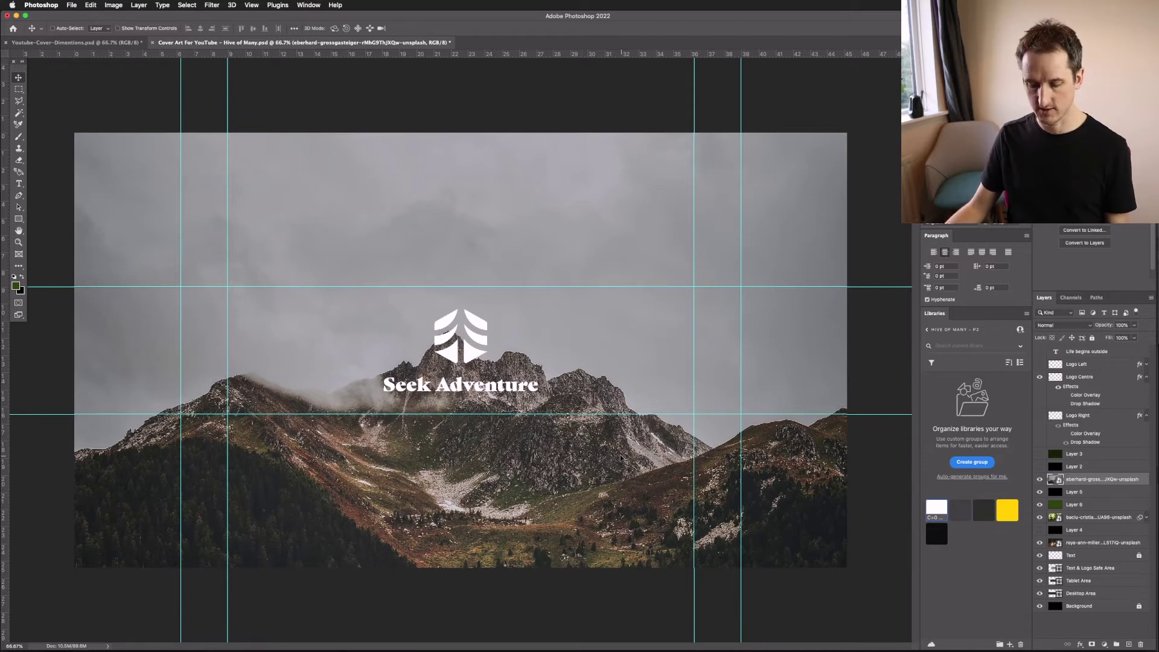
pyautogui.moveTo(610, 444); pyautogui.dragTo(447, 446)
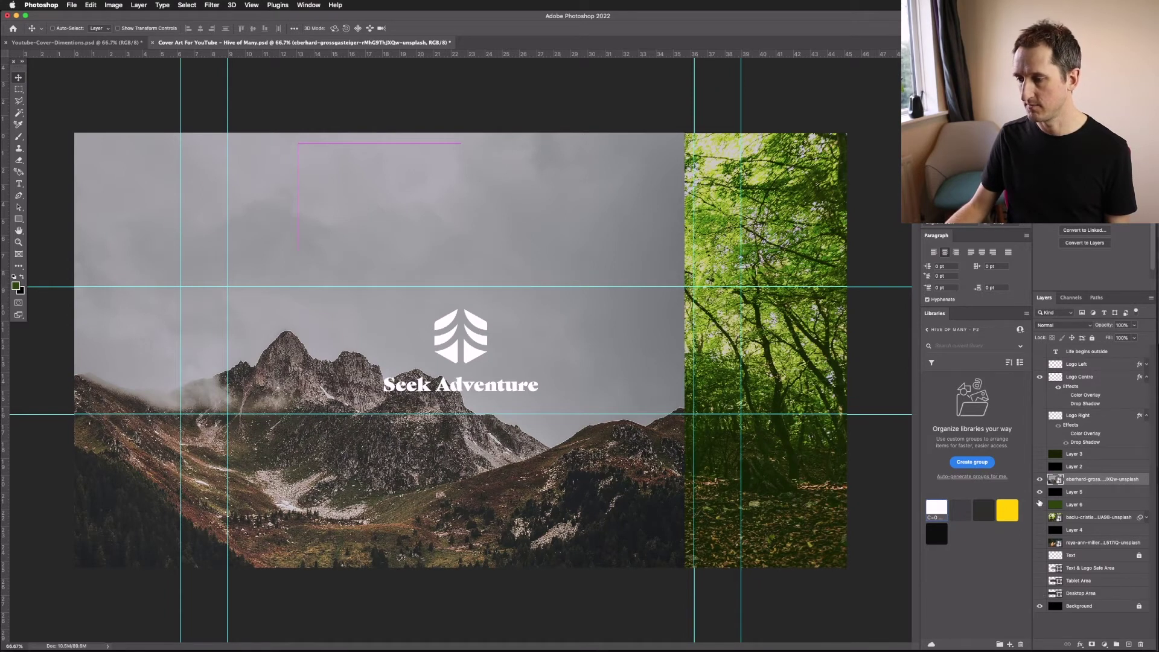
# - Hide the forest photo, nudge the mountain photo left, and Alt-drag a copy onto the right side
pyautogui.click(1038, 493)
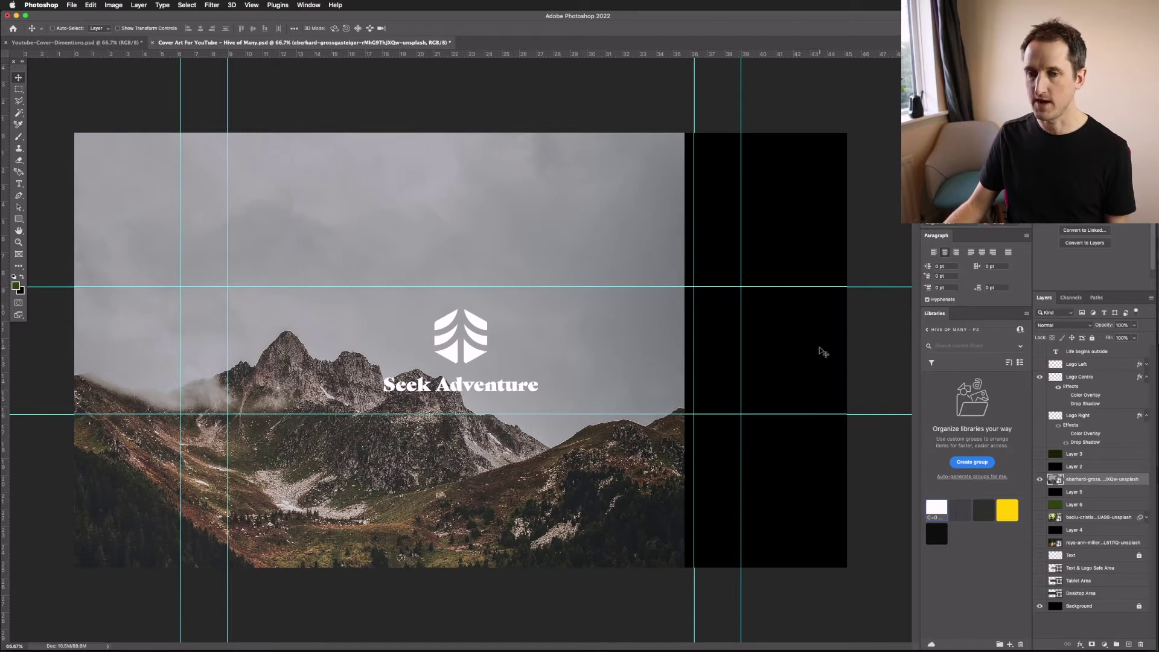
pyautogui.moveTo(577, 330); pyautogui.dragTo(558, 330)
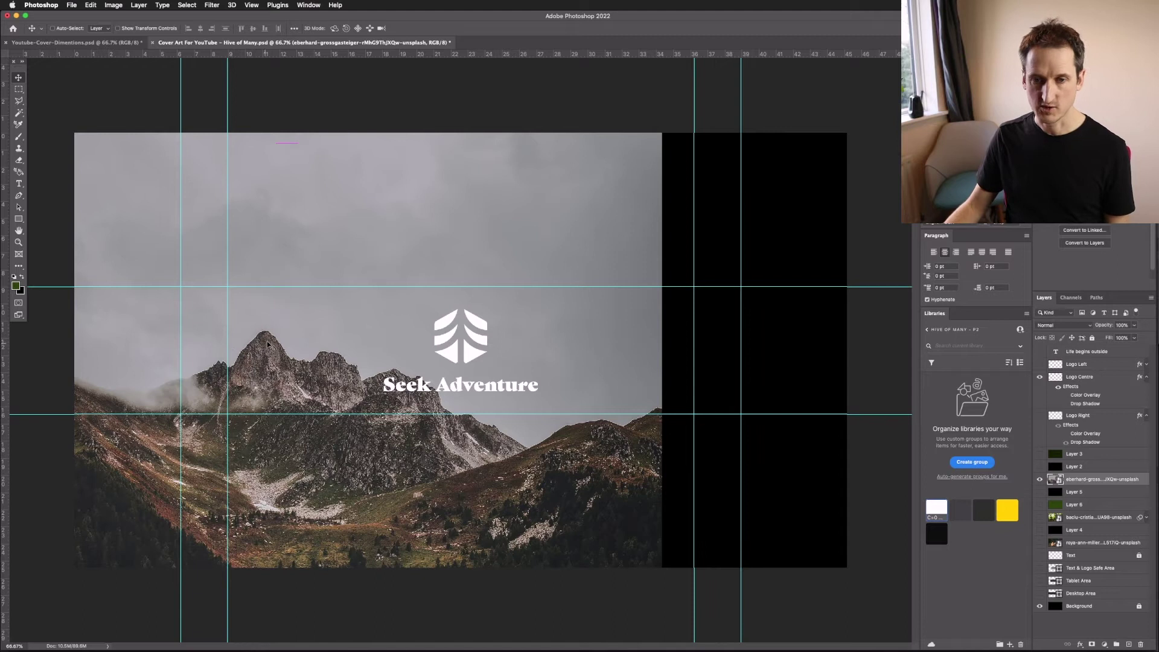
pyautogui.moveTo(262, 334); pyautogui.dragTo(516, 328)
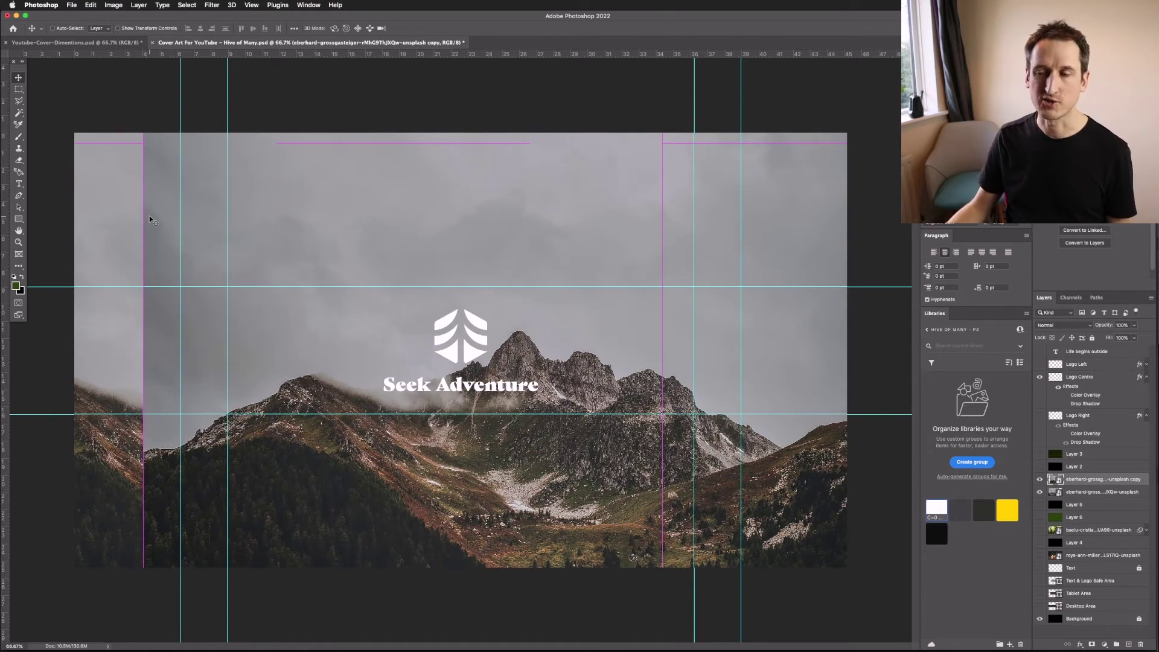
# - Flip the mountain copy horizontally and slide it to the cover's right edge
pyautogui.click(90, 5)
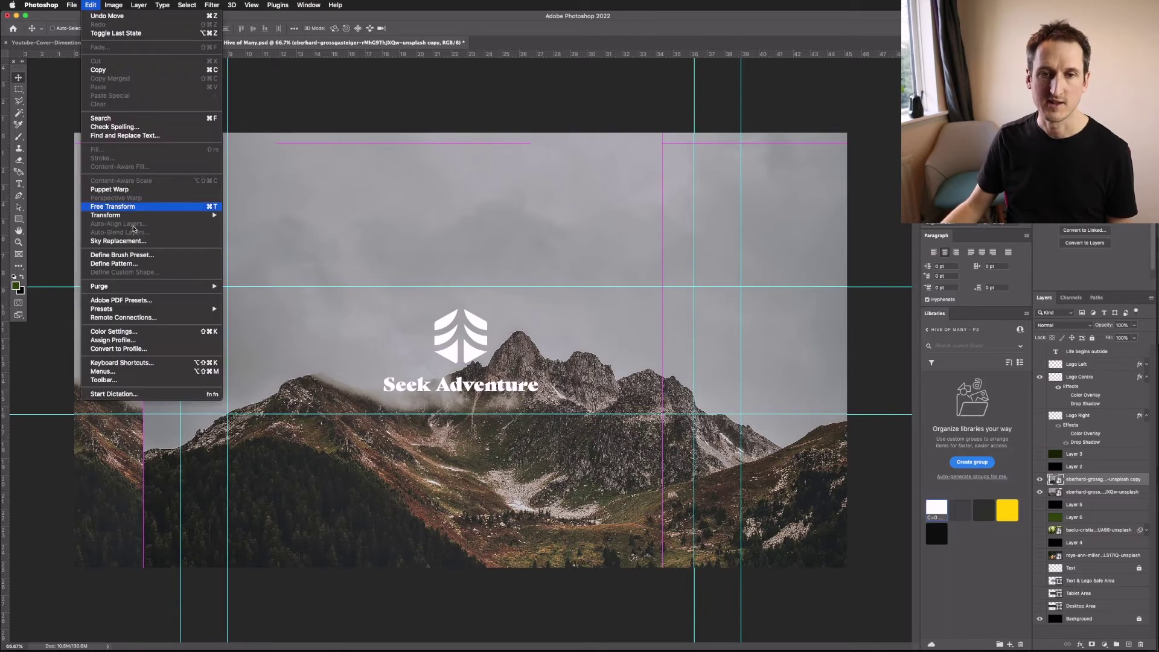
pyautogui.moveTo(147, 216)
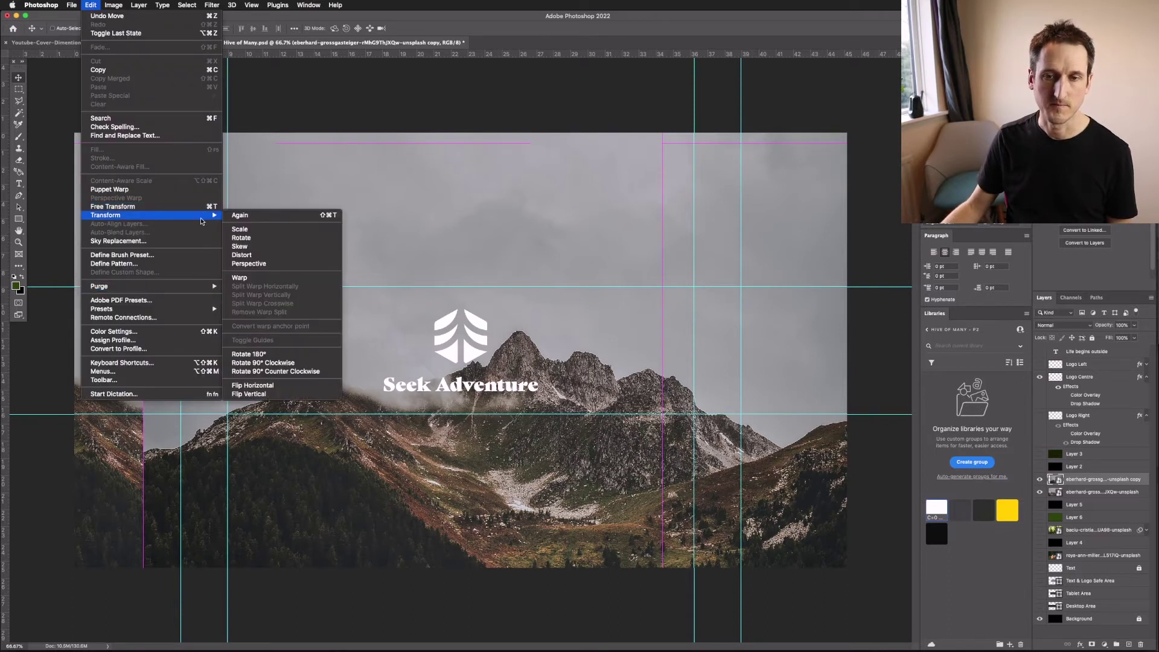
pyautogui.click(258, 386)
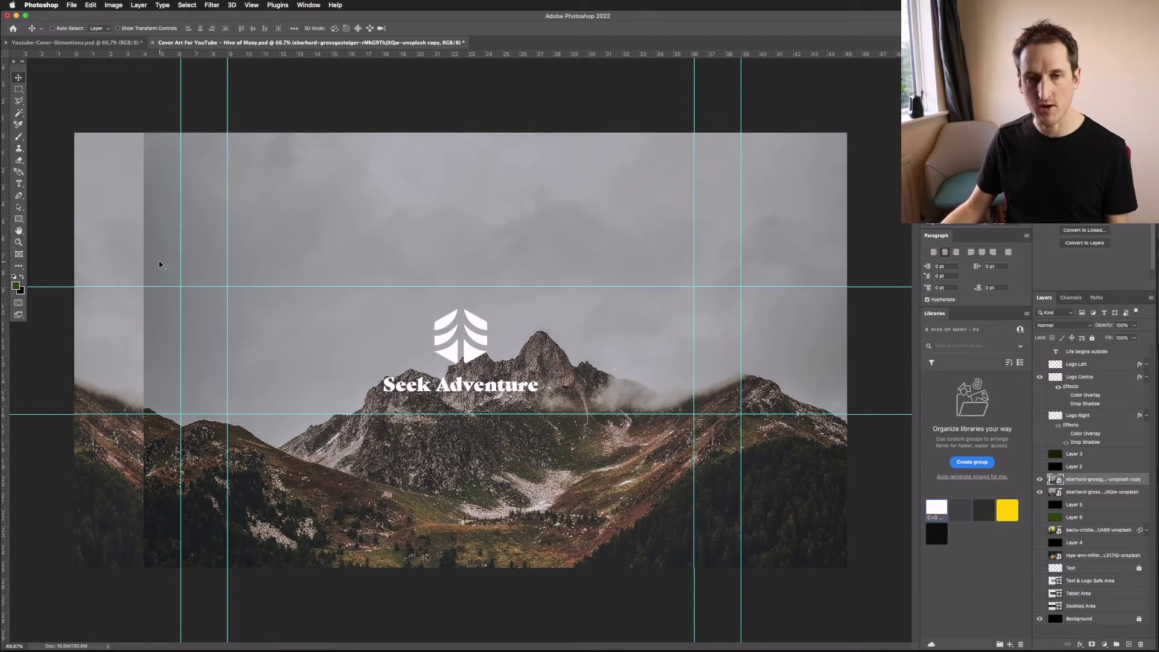
pyautogui.moveTo(157, 262); pyautogui.dragTo(679, 259)
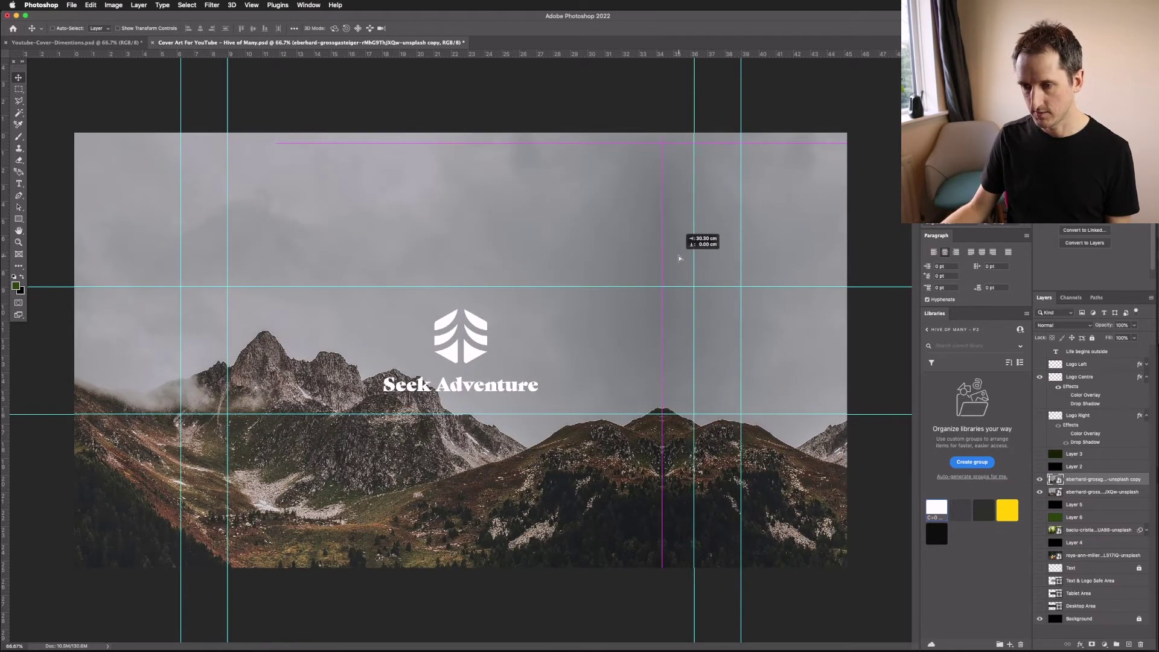
pyautogui.moveTo(679, 258); pyautogui.dragTo(679, 258)
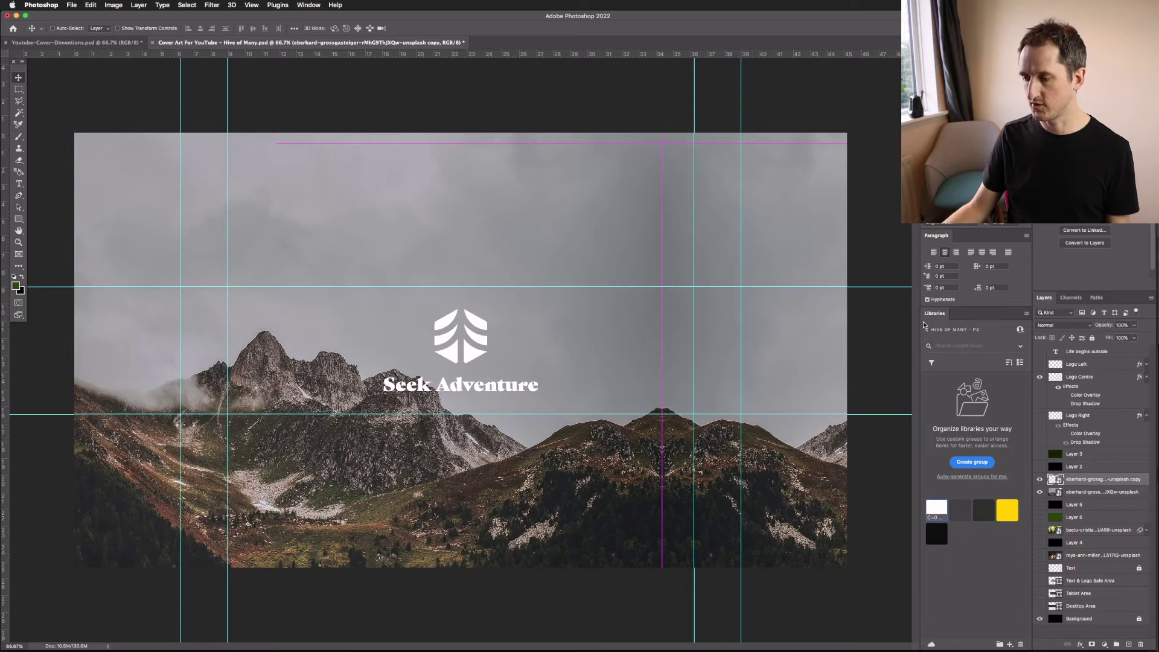
pyautogui.press('super+semicolon')
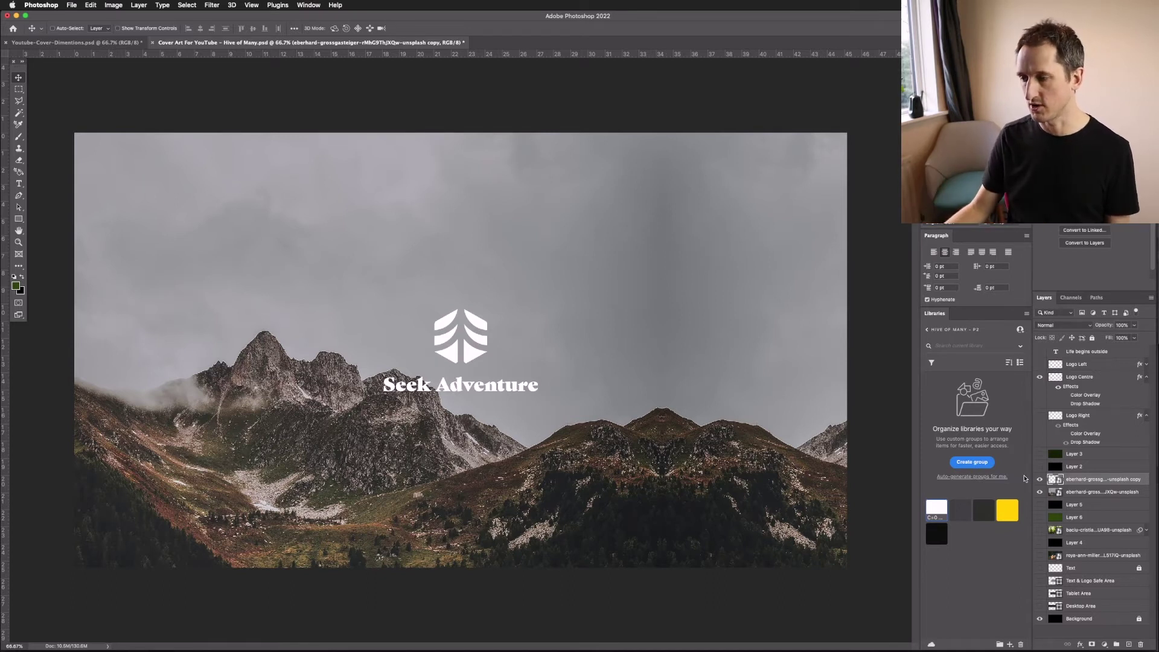
pyautogui.press('super+semicolon')
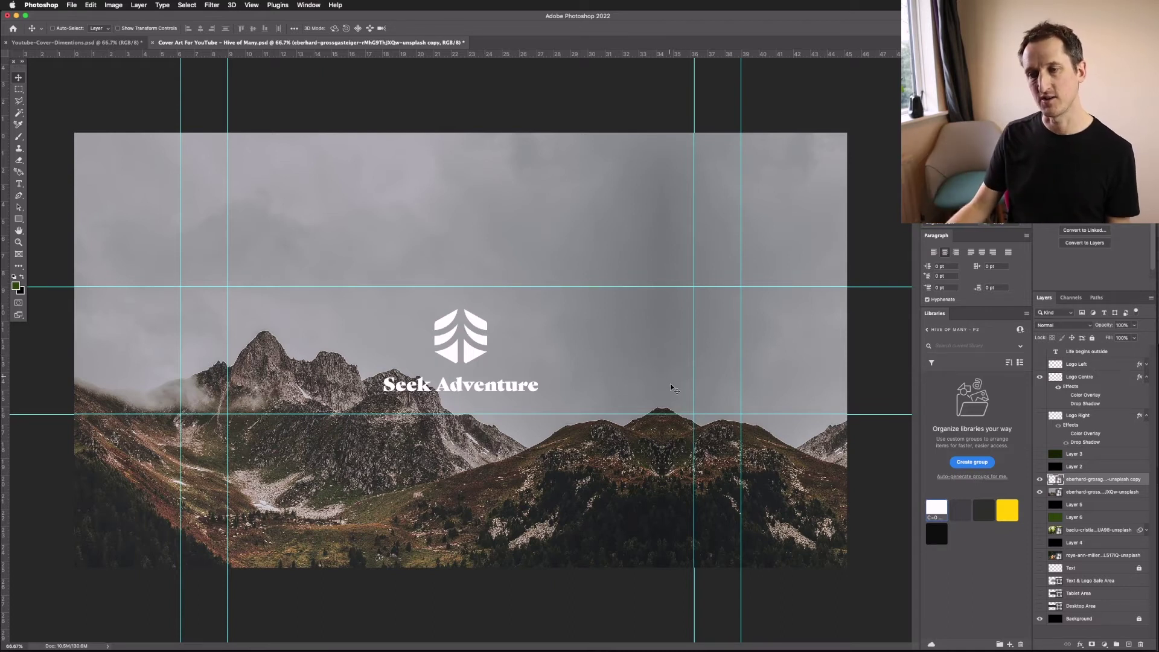
# - Swap the centred logo for Logo Right and remove its drop shadow
pyautogui.click(1039, 377)
pyautogui.click(1146, 377)
pyautogui.click(1147, 390)
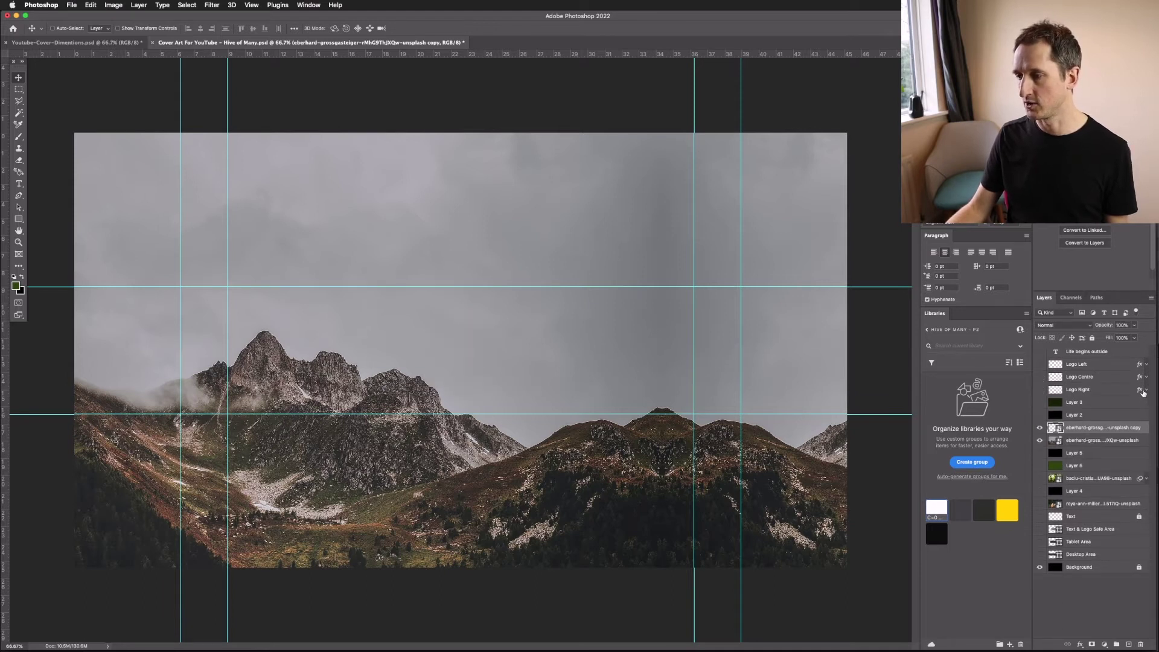
pyautogui.click(1040, 390)
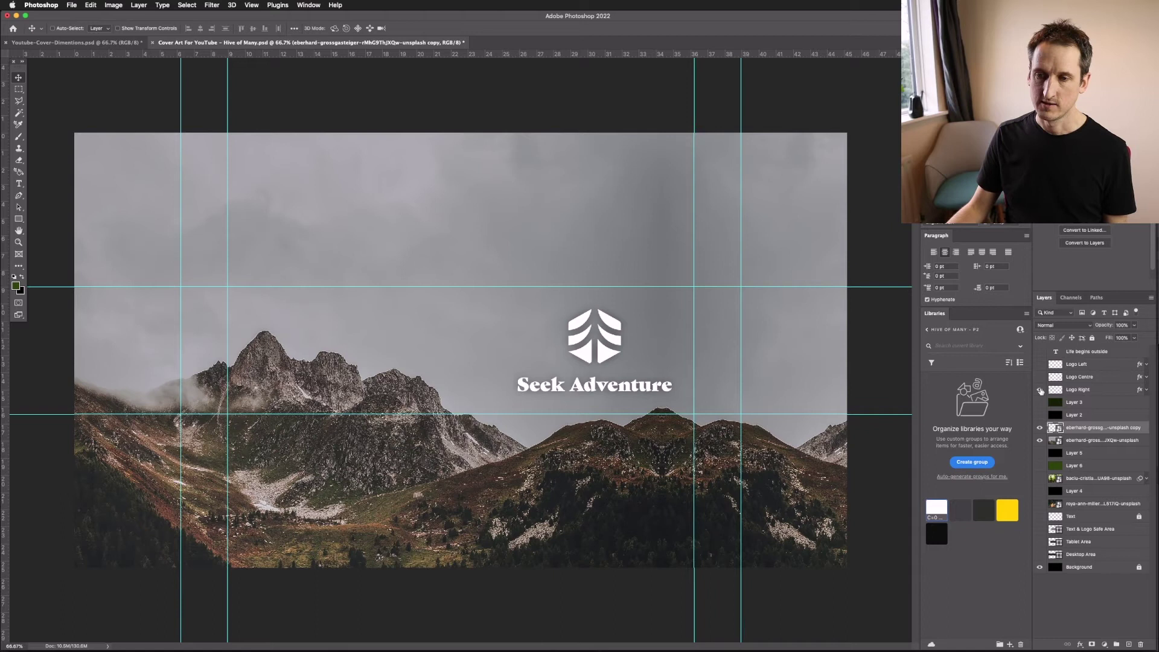
pyautogui.click(1146, 390)
pyautogui.click(1061, 416)
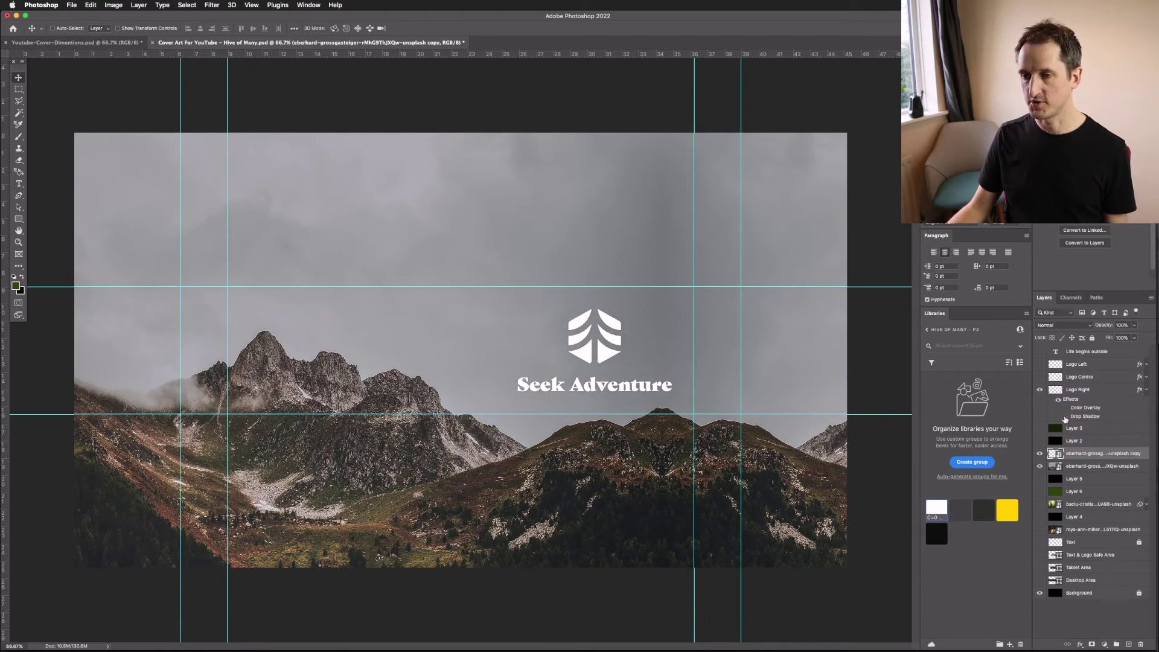
pyautogui.click(1066, 417)
pyautogui.click(1065, 416)
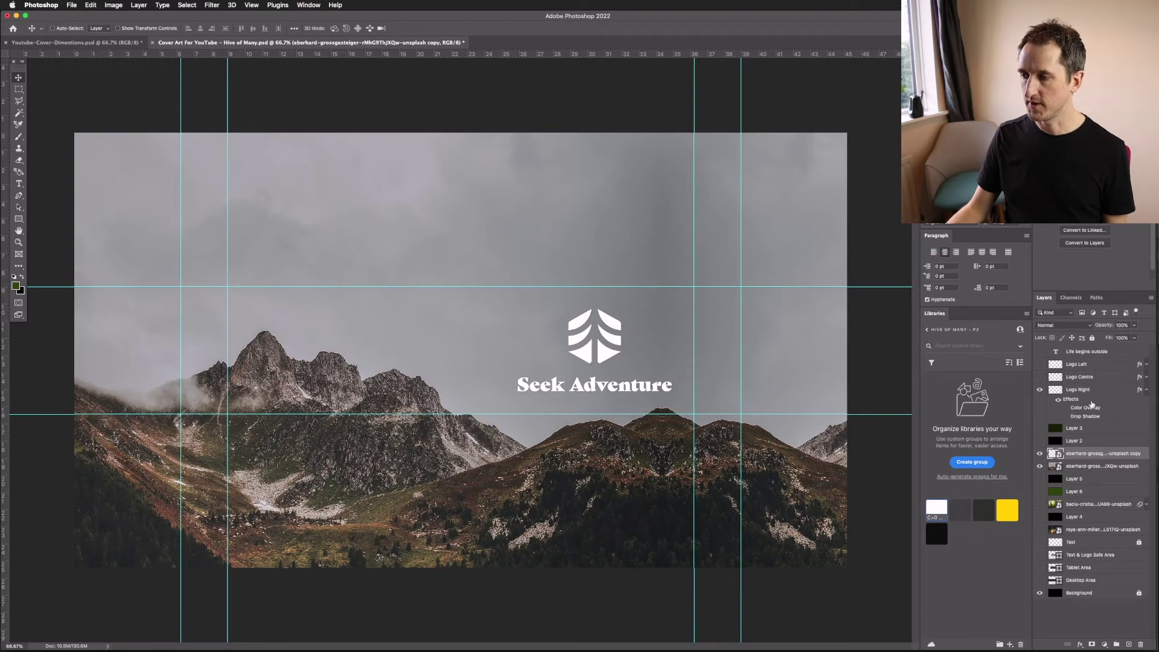
pyautogui.click(1111, 390)
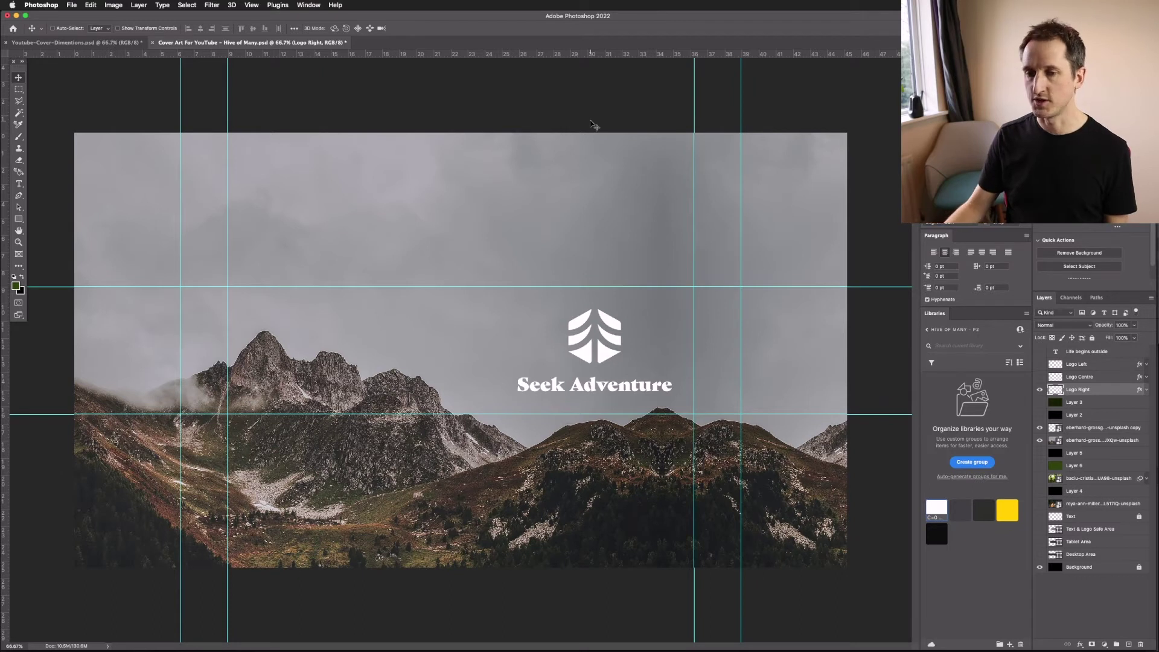
# - Preview Logo Left, hide both side logos, and show the 'Life begins outside' headline
pyautogui.click(1040, 364)
pyautogui.click(1039, 389)
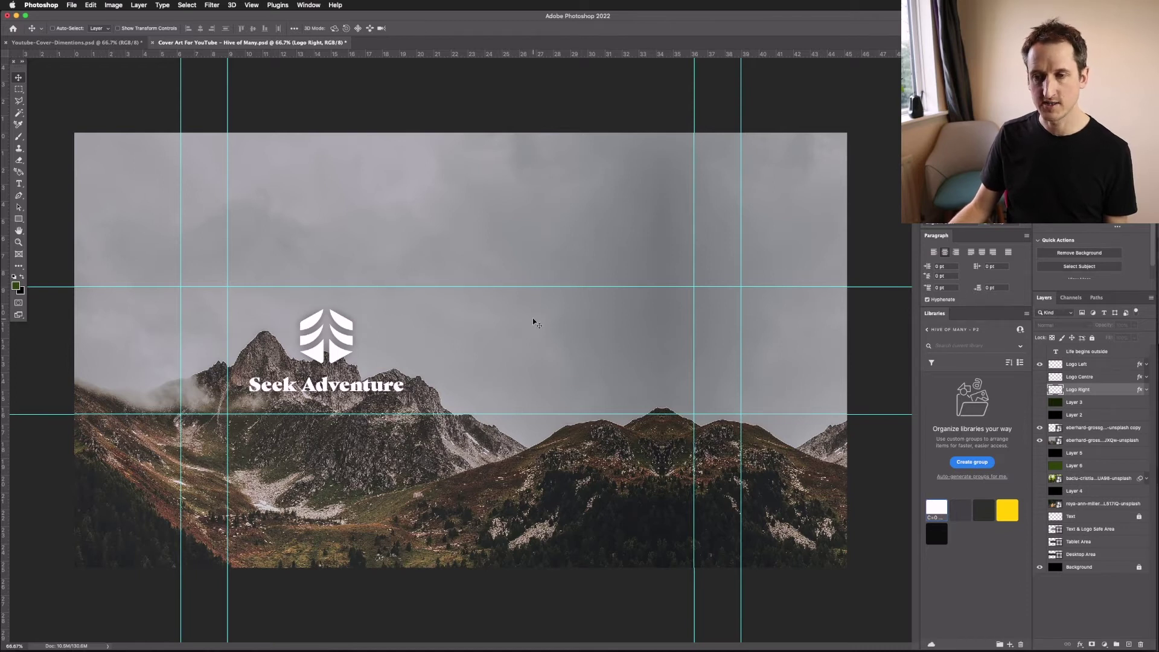
pyautogui.click(1038, 365)
pyautogui.click(1040, 352)
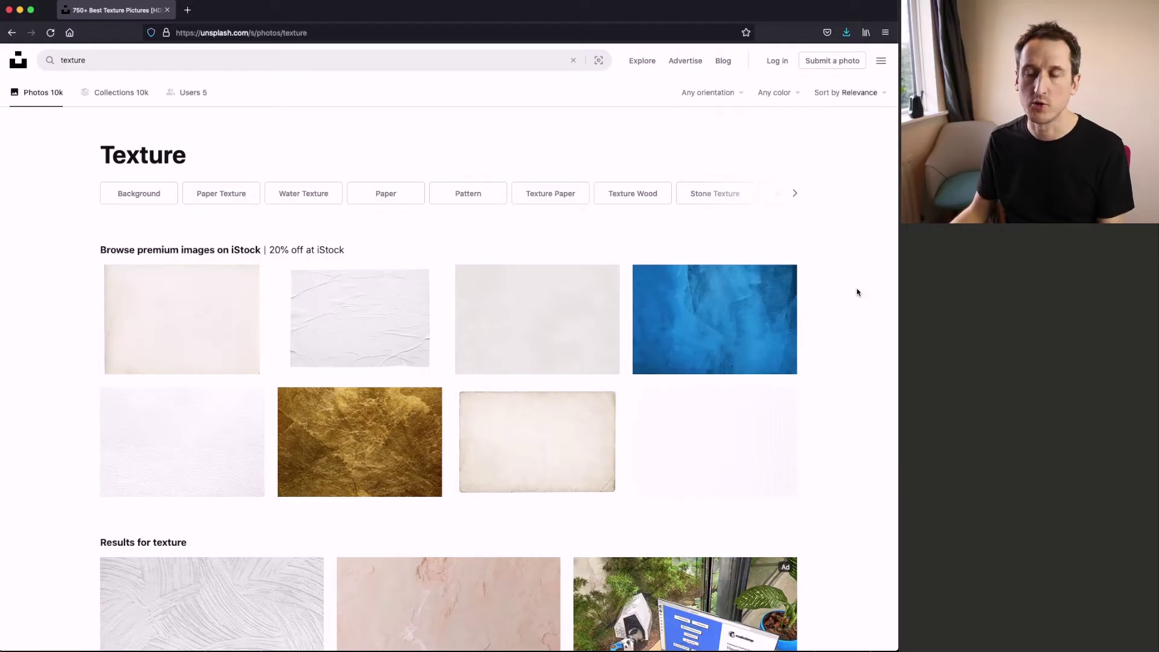
pyautogui.scroll(-5, 849, 321)
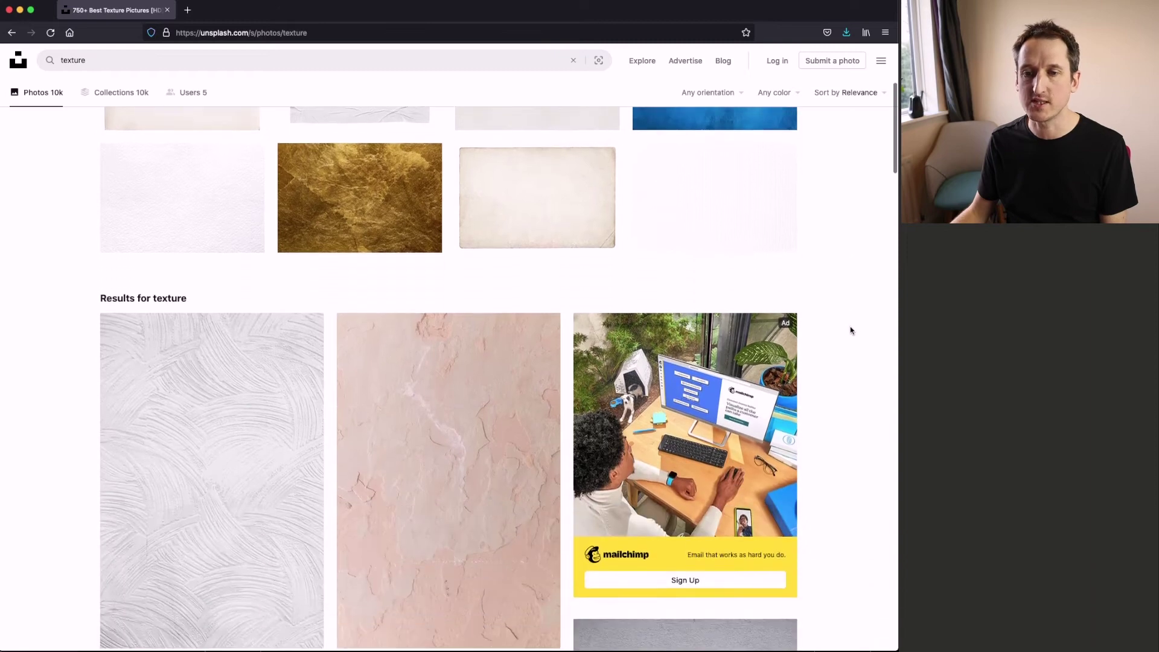
pyautogui.scroll(-10, 850, 330)
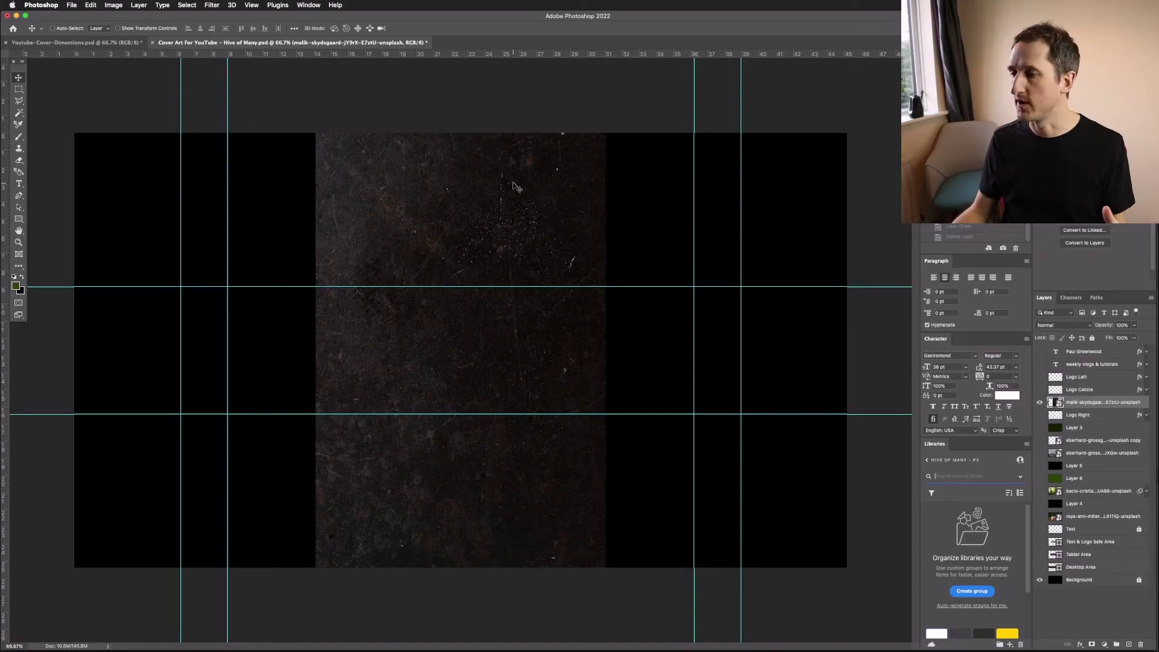
# - Rotate the texture 90°, stretch it past both canvas sides, and show the centred Seek Adventure logo
pyautogui.hotkey('ctrl', 't')
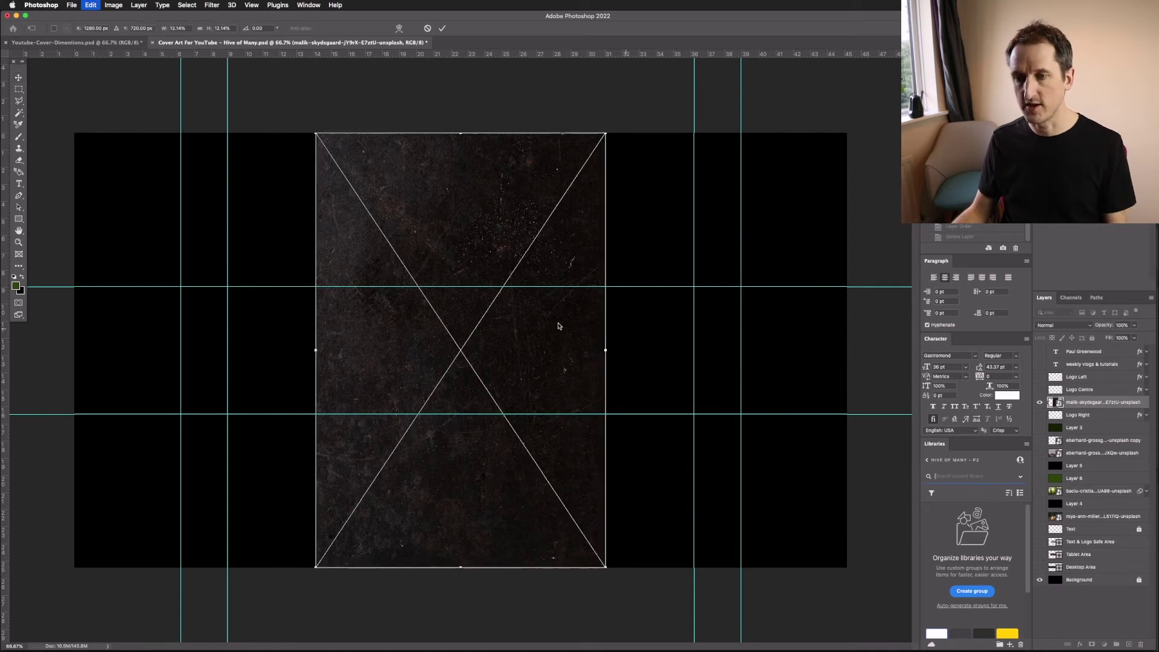
pyautogui.moveTo(650, 336); pyautogui.dragTo(754, 321)
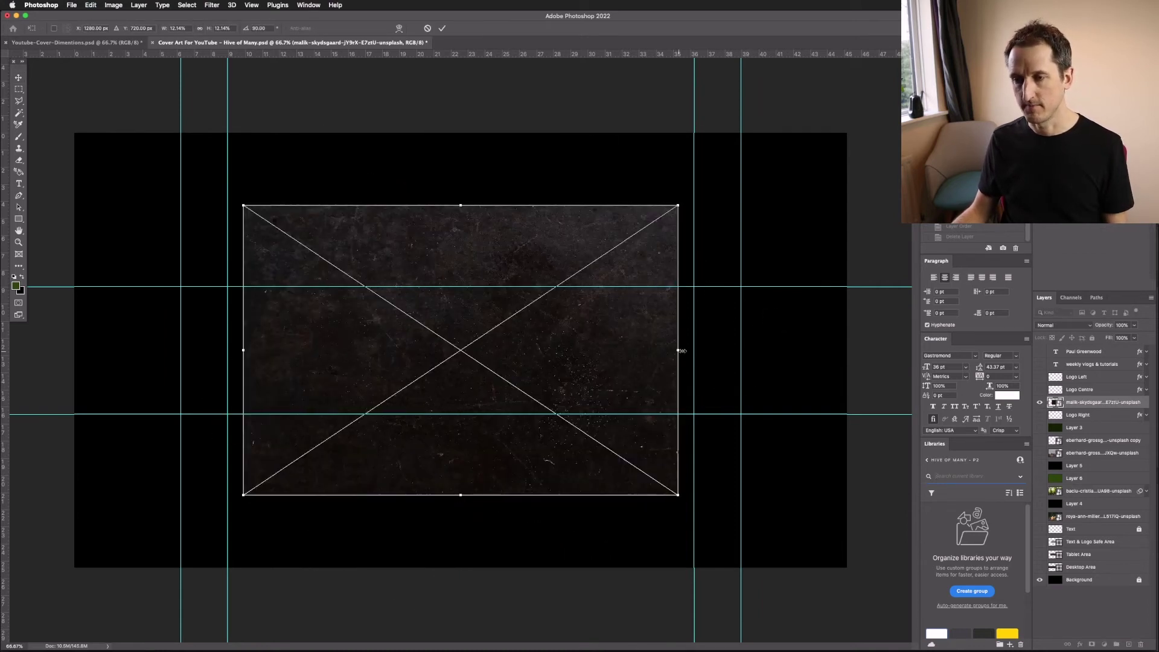
pyautogui.moveTo(679, 350); pyautogui.dragTo(854, 350)
pyautogui.moveTo(244, 350); pyautogui.dragTo(40, 353)
pyautogui.press('Return')
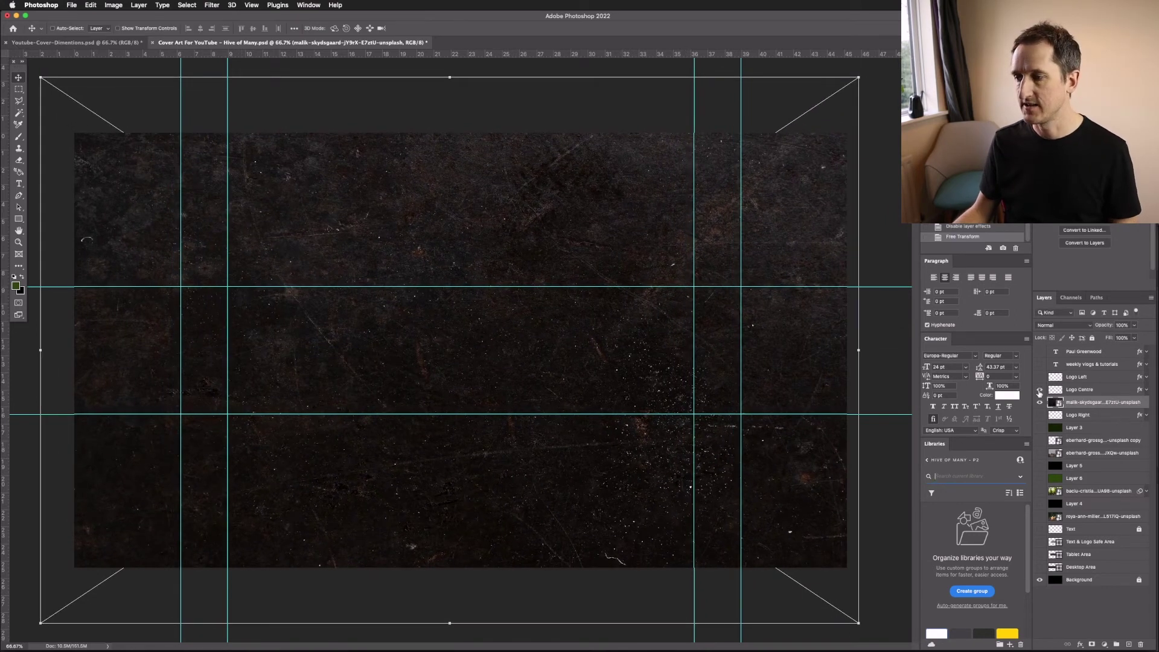
pyautogui.click(1040, 390)
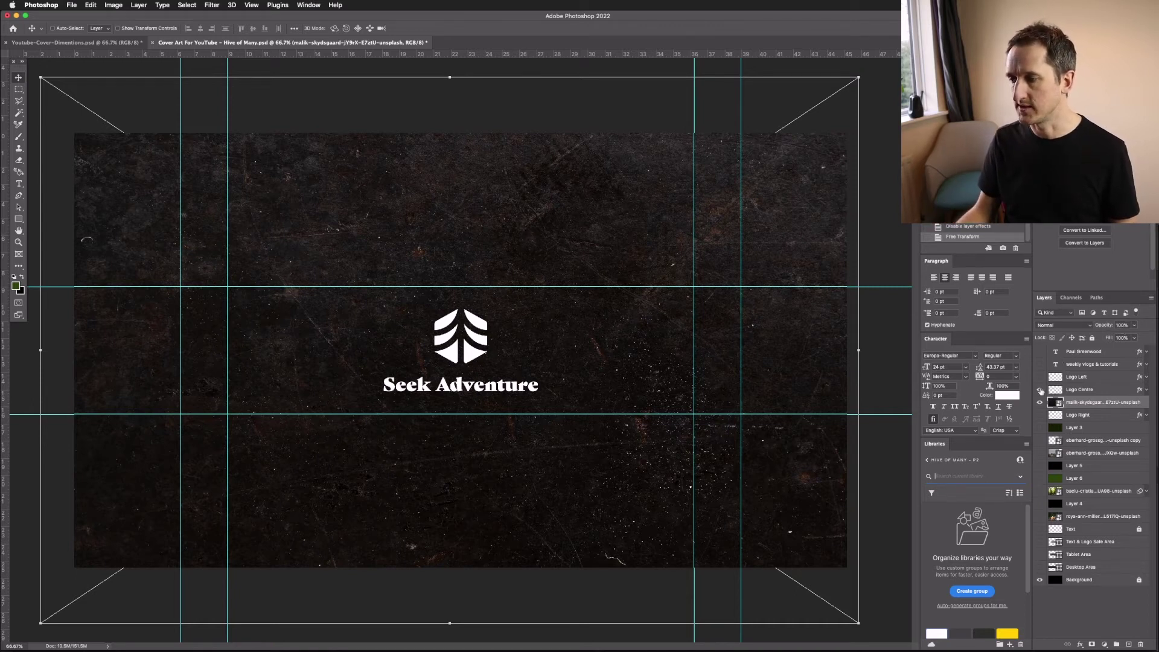
# - Hide the logo, show the creator's name and 'weekly vlogs & tutorials' text, then select the grunge texture
pyautogui.click(1040, 390)
pyautogui.click(1040, 352)
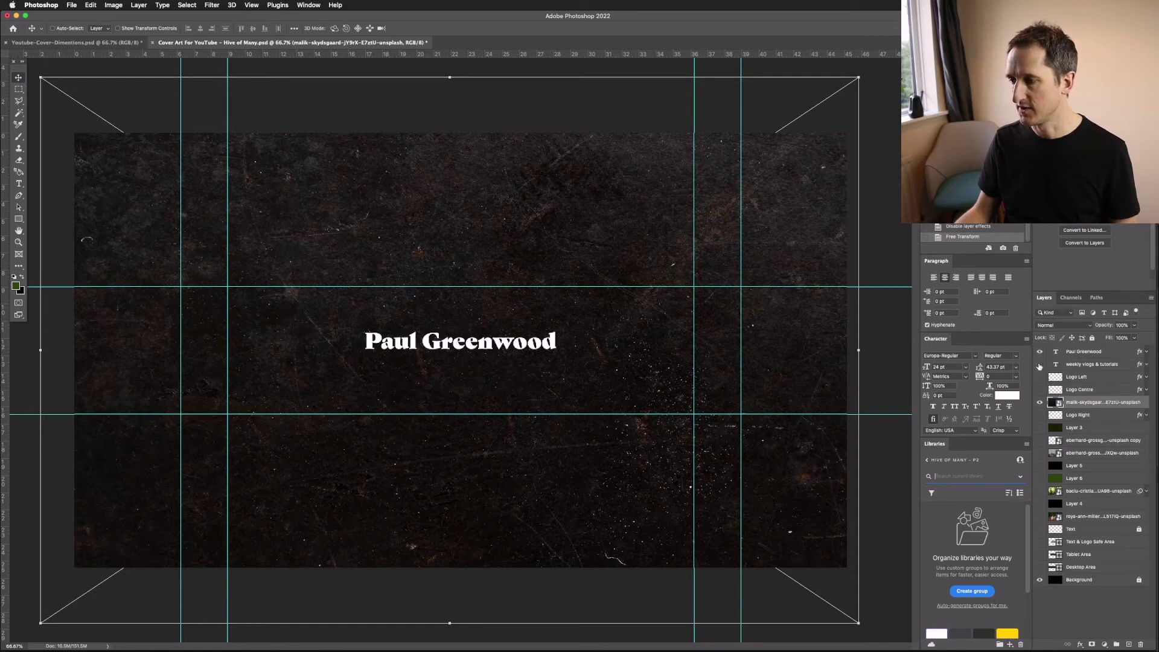
pyautogui.click(1039, 364)
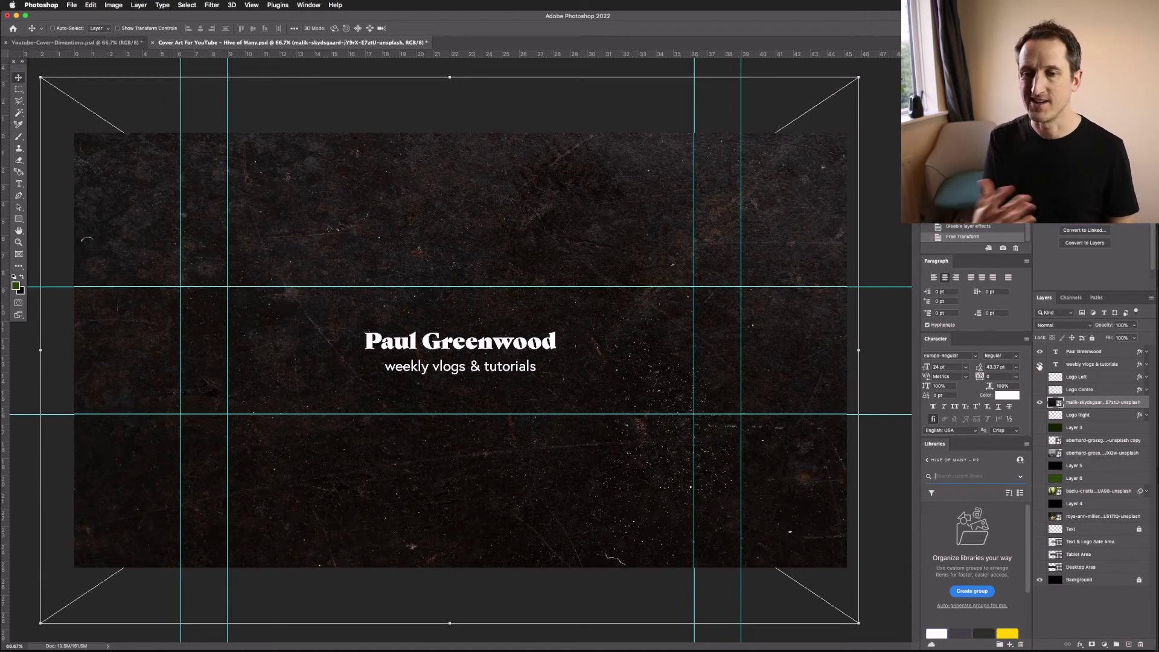
pyautogui.click(1090, 612)
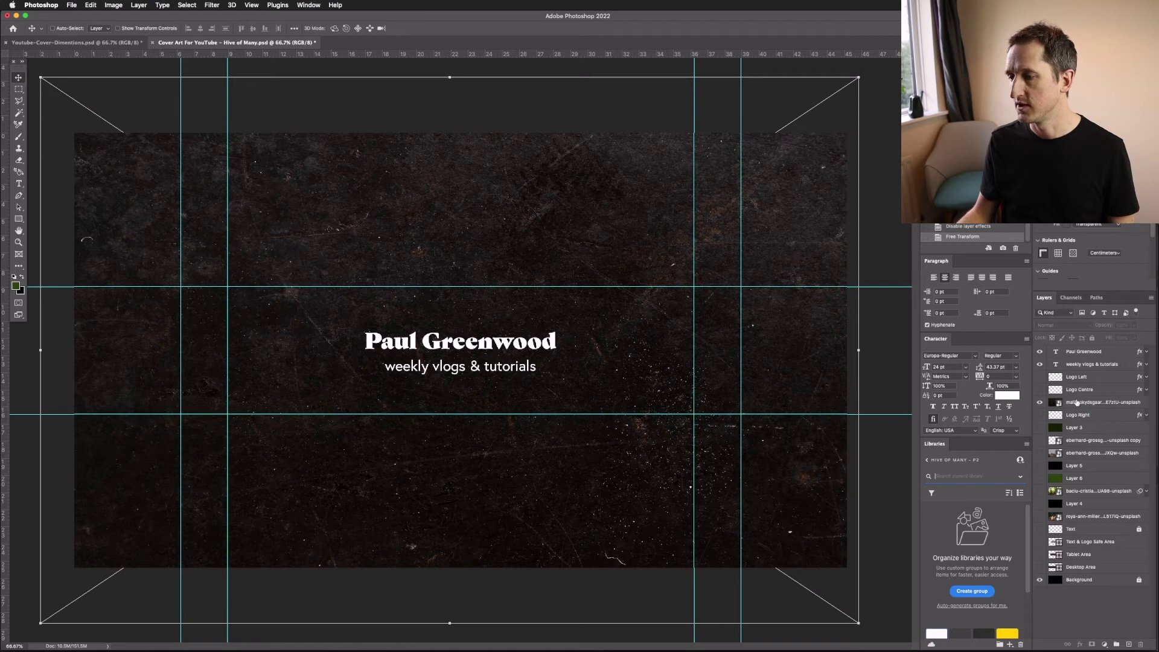
pyautogui.click(1078, 403)
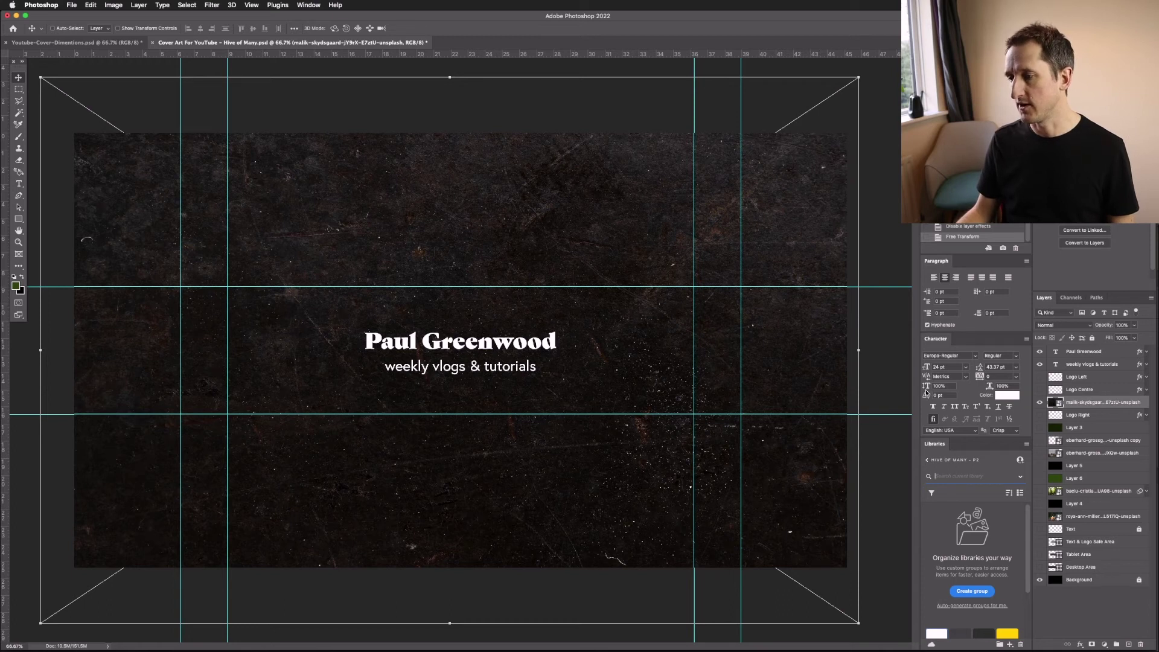
# - Invert the texture to pale grey and colour the name heading dark grey 2a2a29
pyautogui.press('super+i')
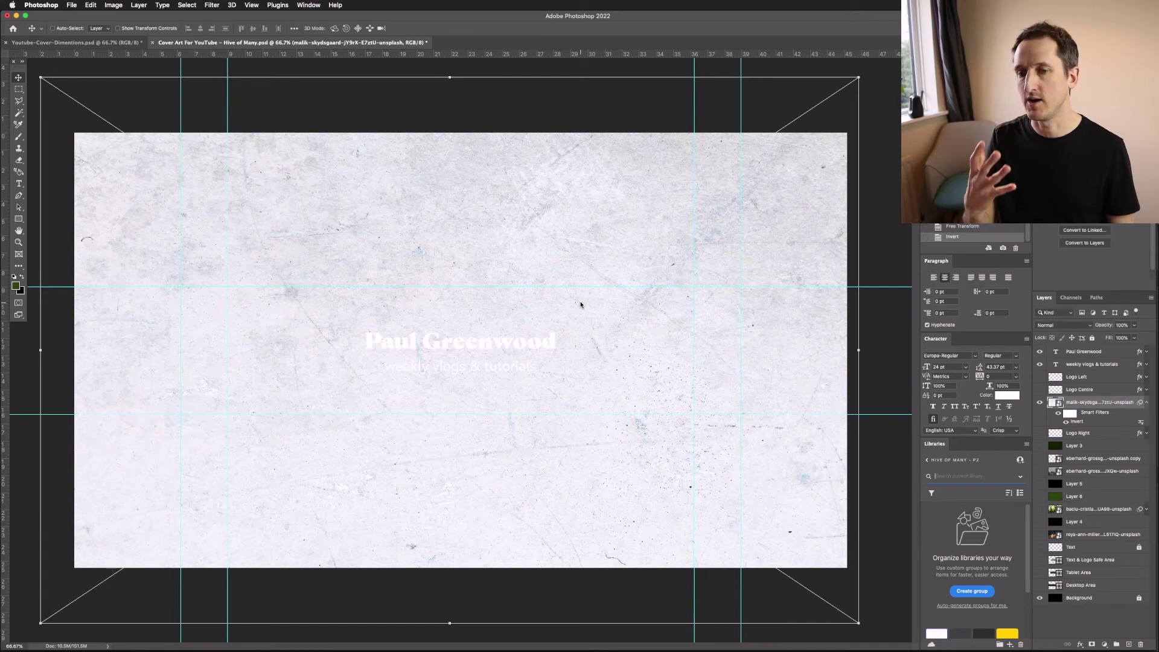
pyautogui.click(1107, 353)
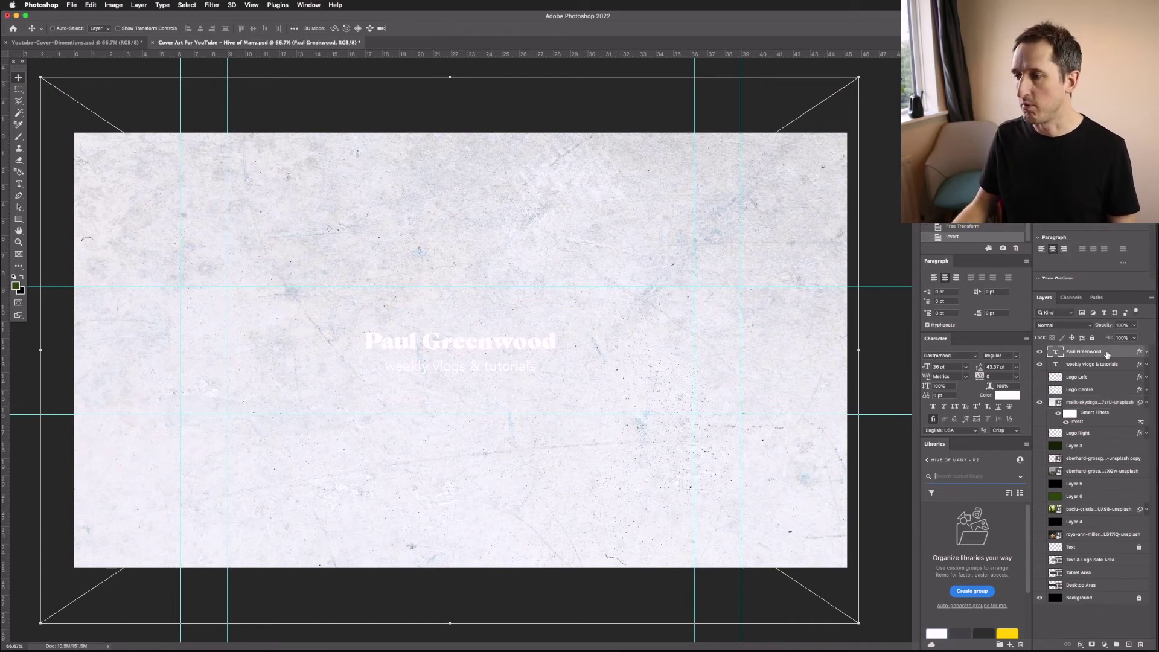
pyautogui.click(1012, 397)
pyautogui.write('2a2a29')
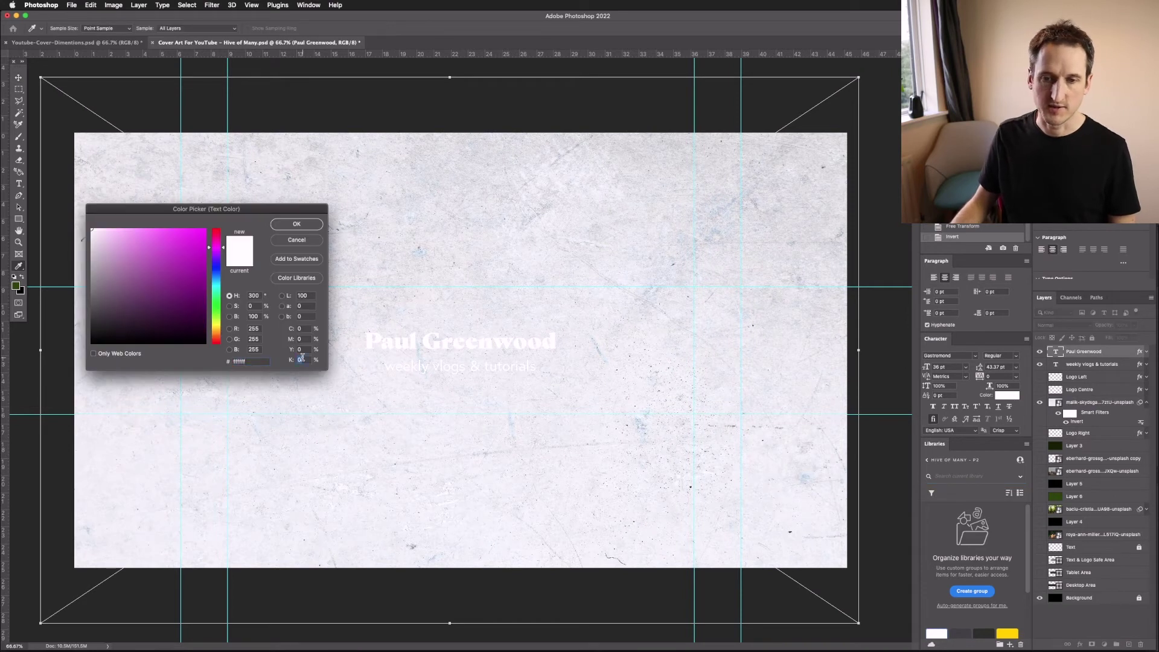
pyautogui.click(302, 359)
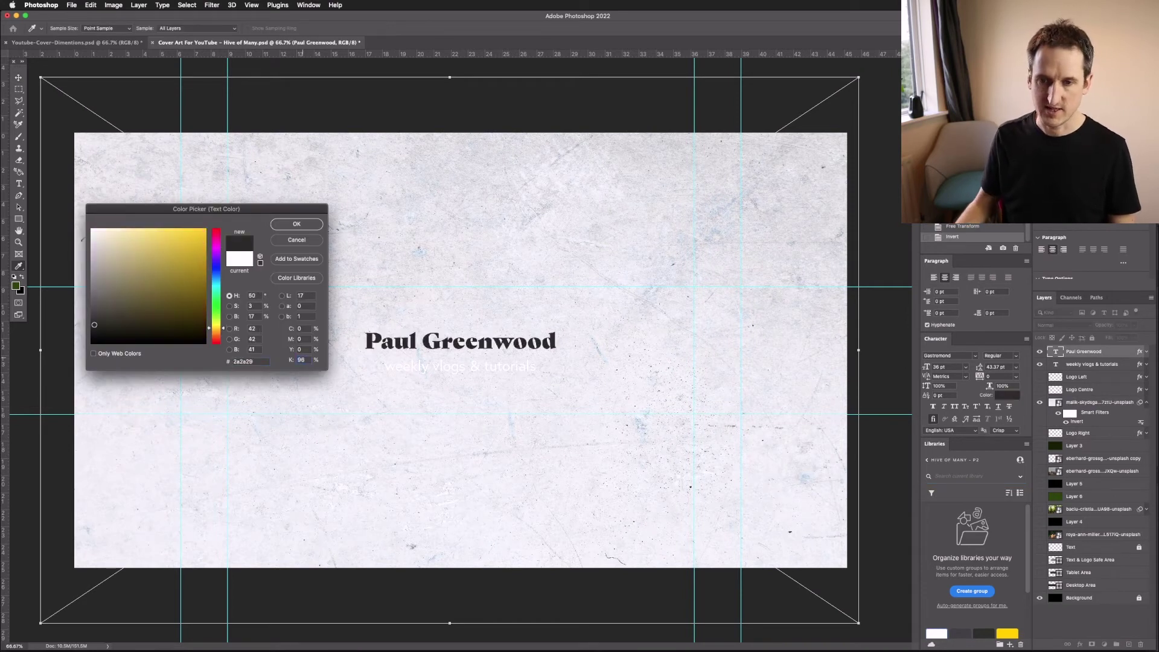
pyautogui.click(296, 224)
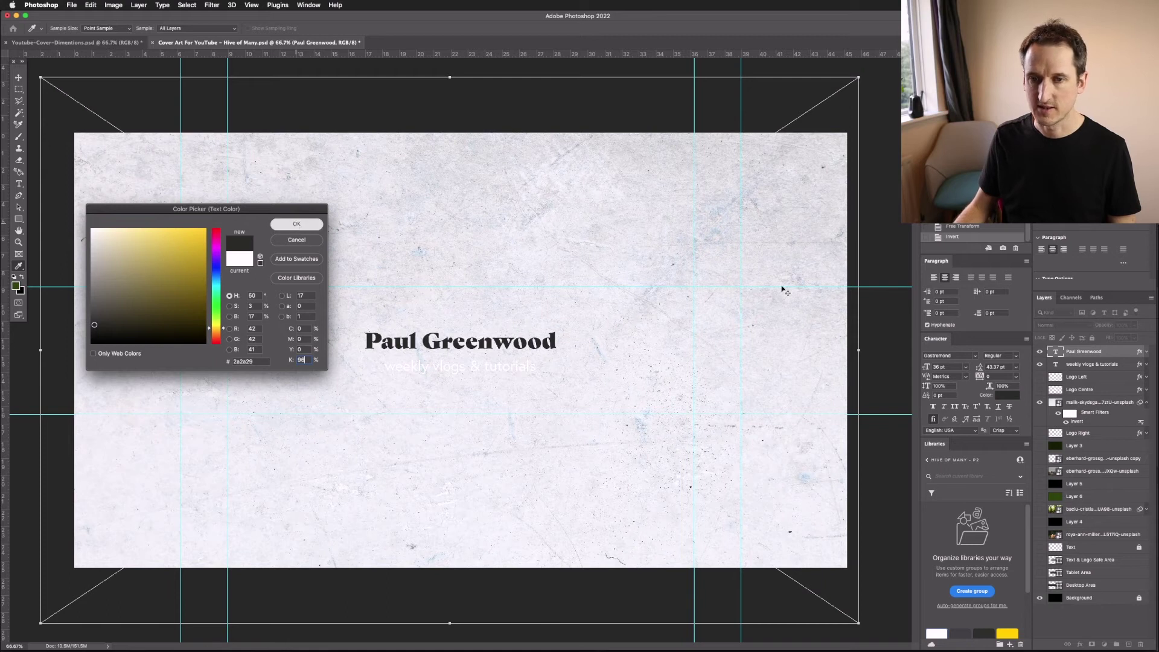
# - Colour the 'weekly vlogs & tutorials' tagline dark with 96% black
pyautogui.click(1121, 364)
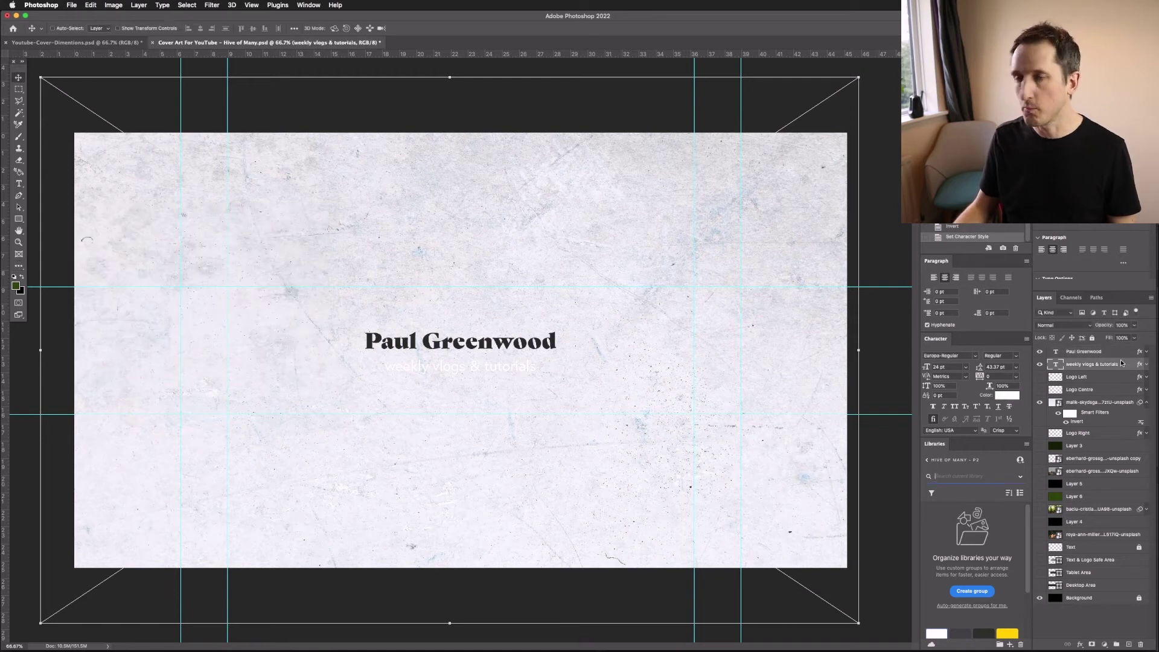
pyautogui.click(1007, 396)
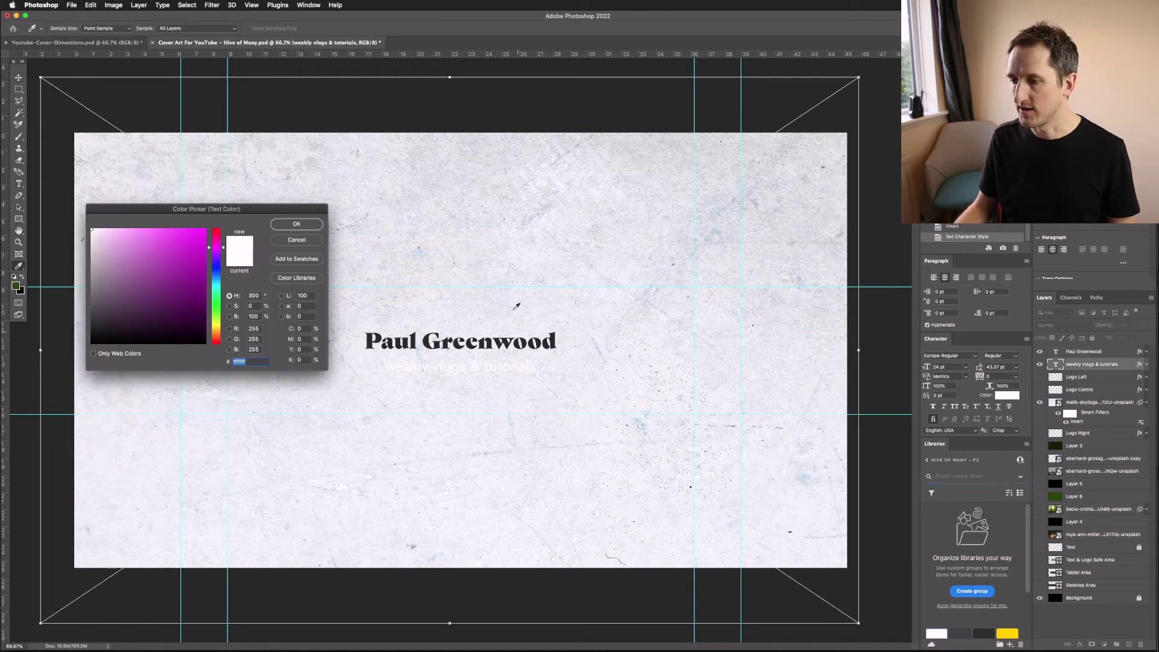
pyautogui.click(302, 360)
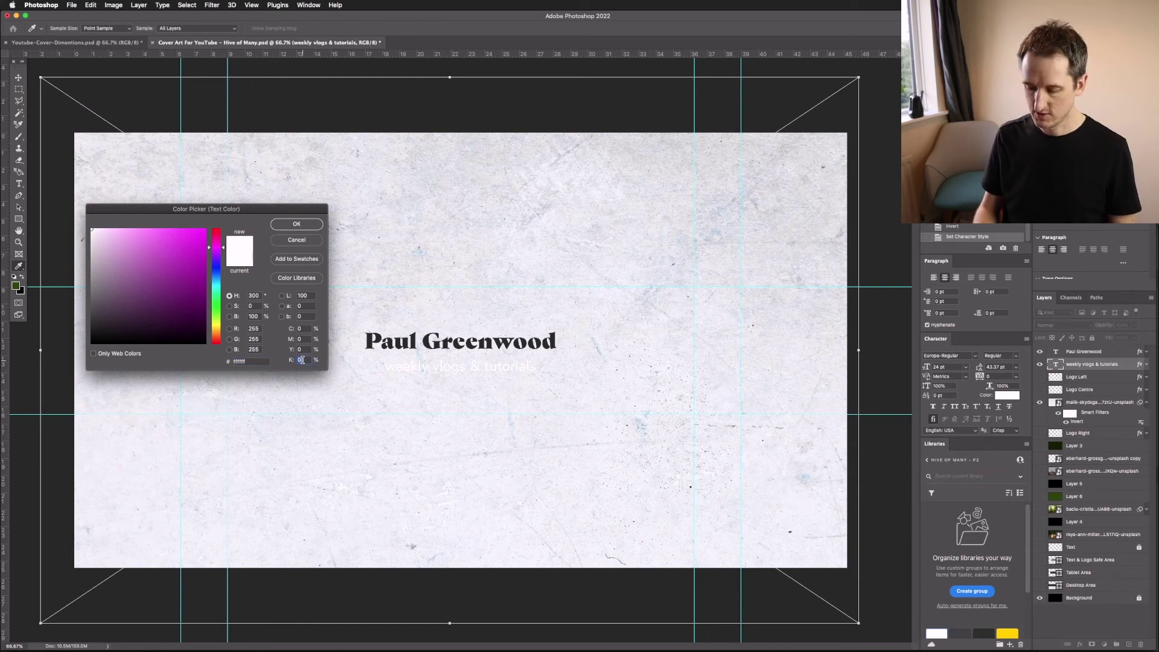
pyautogui.write('9')
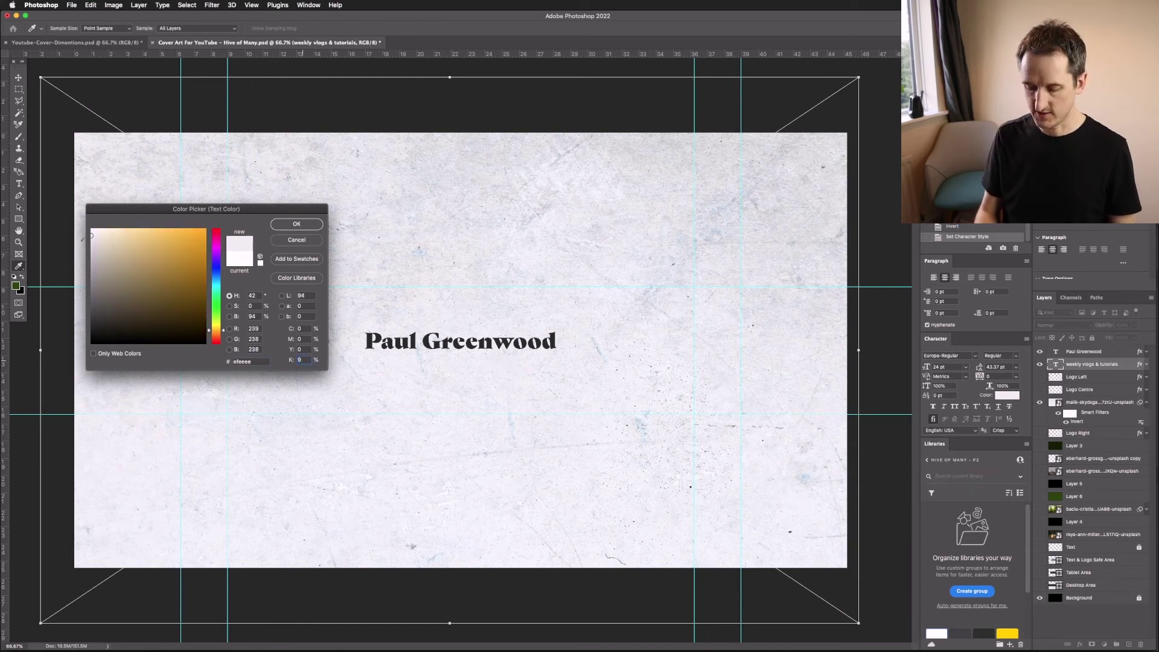
pyautogui.write('6')
pyautogui.press('Return')
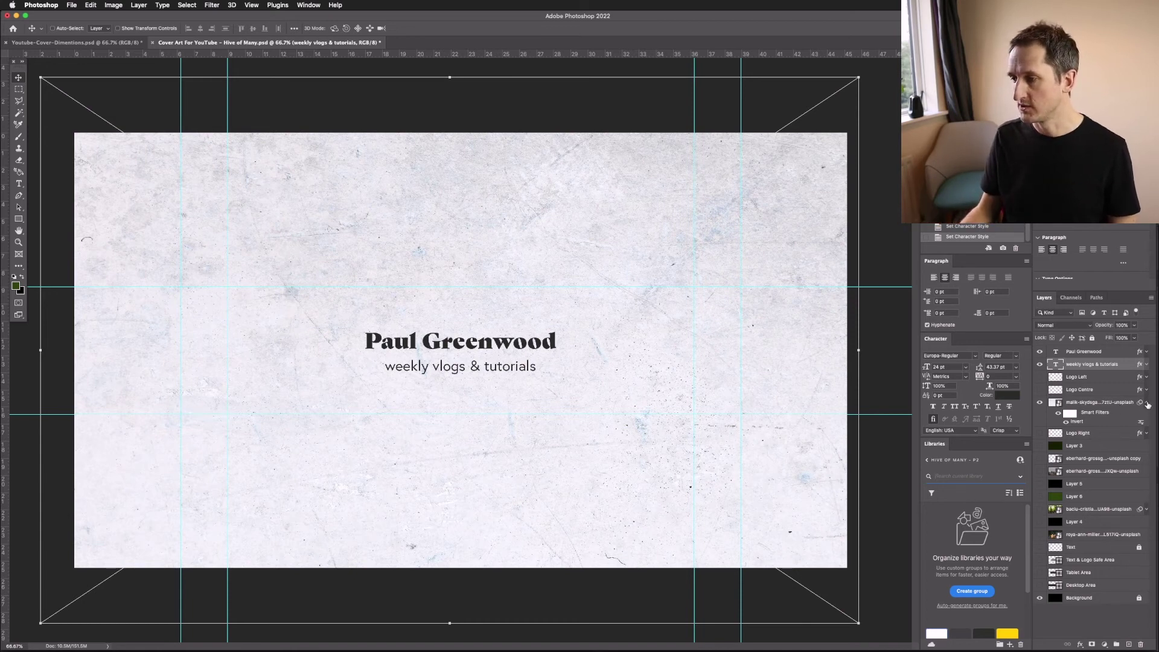
# - Add a new empty layer directly above the grunge texture layer
pyautogui.click(1147, 403)
pyautogui.click(1080, 403)
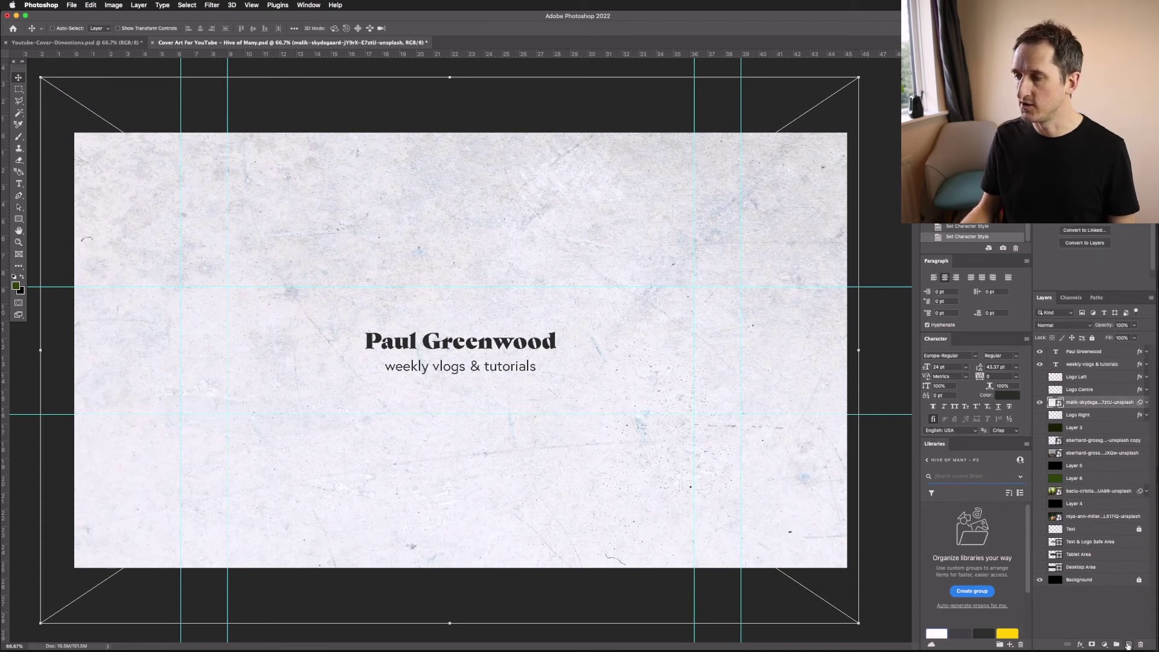
pyautogui.click(1128, 645)
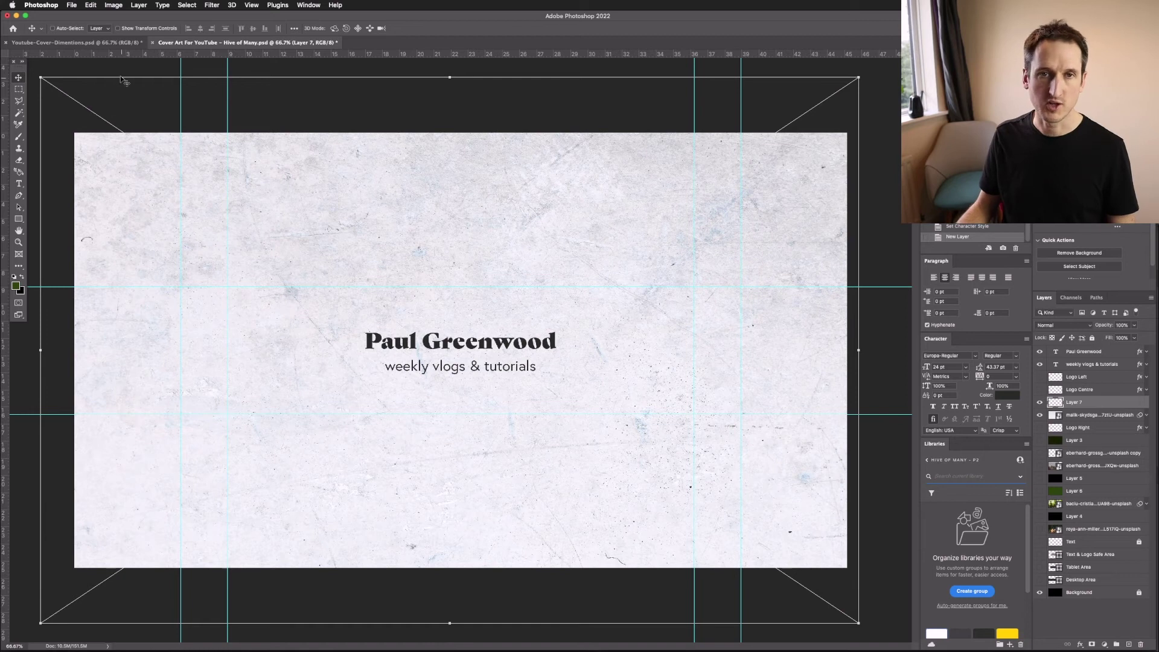
# - Fill the new layer with golden yellow ffd100
pyautogui.click(92, 6)
pyautogui.click(110, 150)
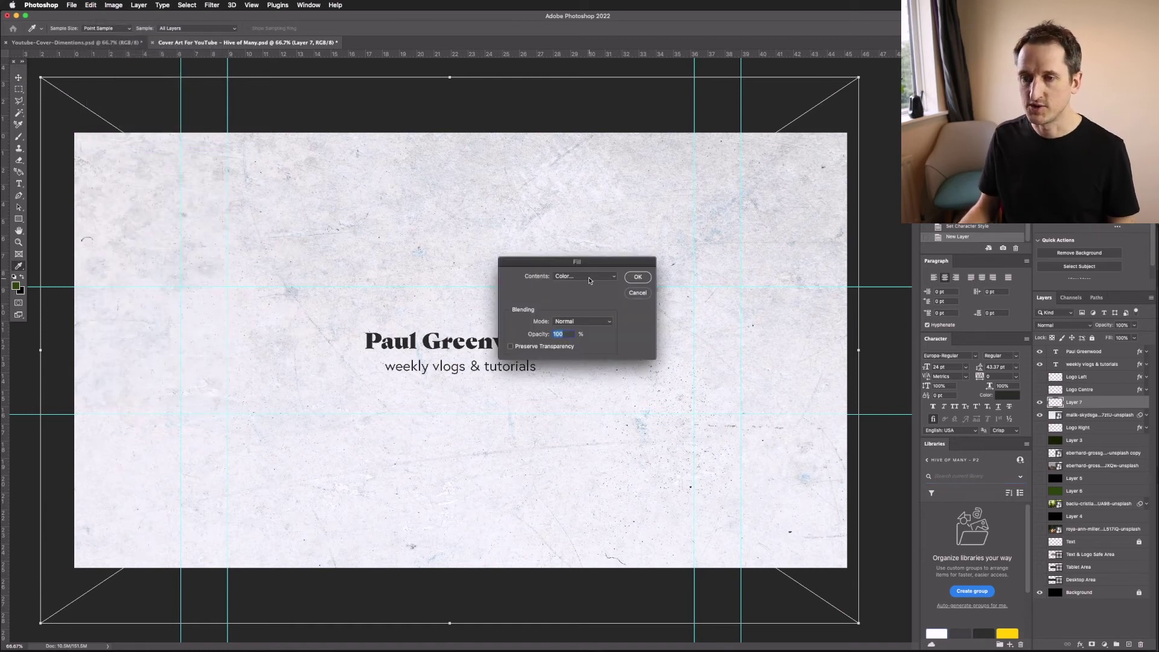
pyautogui.click(590, 277)
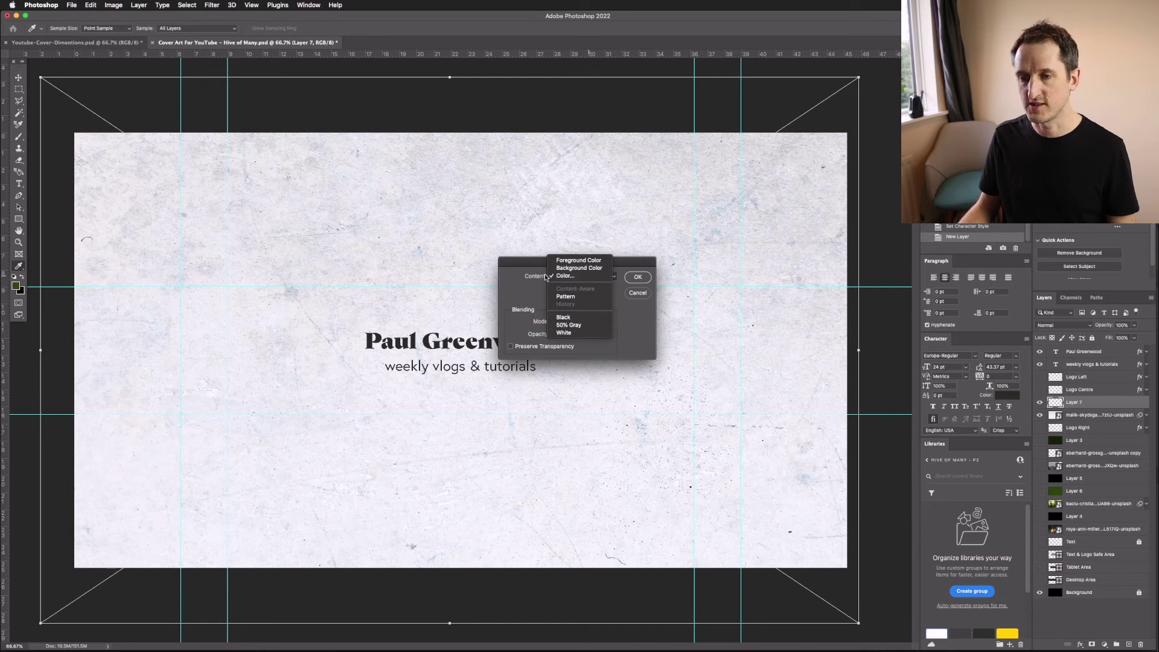
pyautogui.click(592, 277)
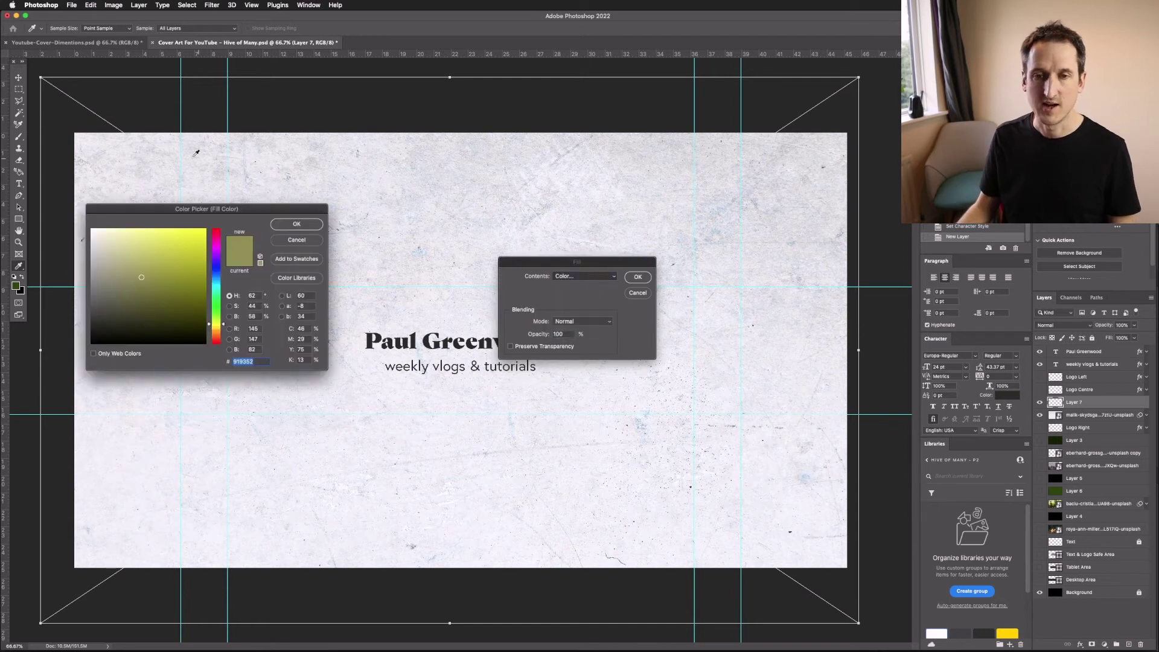
pyautogui.moveTo(164, 207); pyautogui.dragTo(258, 208)
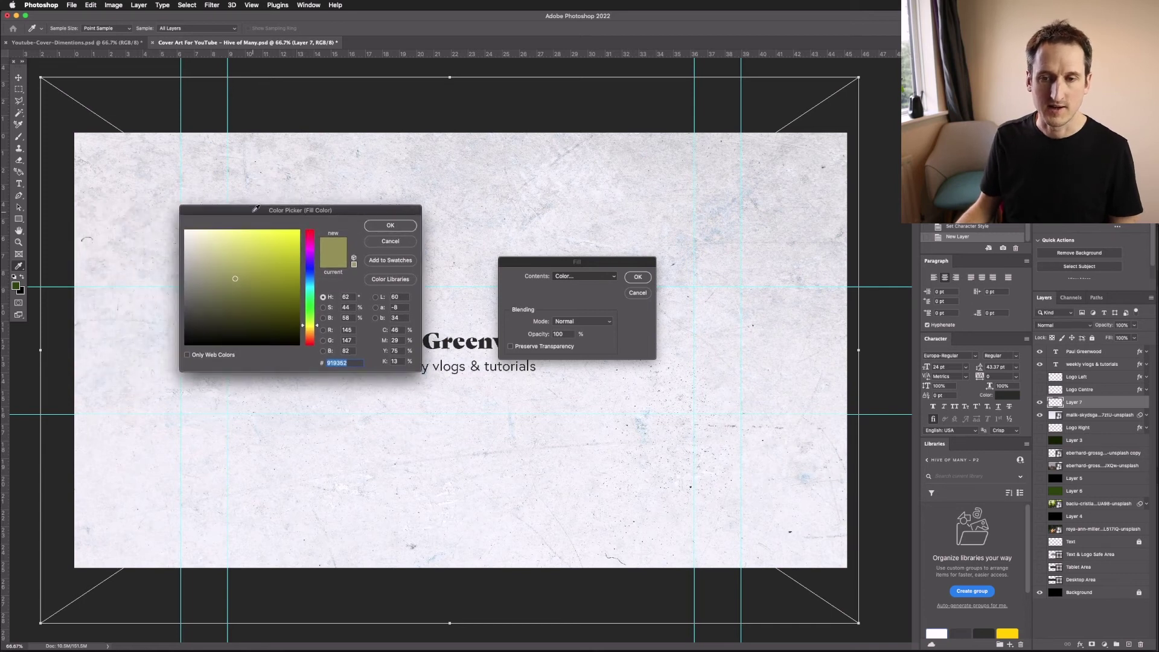
pyautogui.moveTo(266, 235)
pyautogui.mouseDown()
pyautogui.moveTo(254, 252)
pyautogui.moveTo(225, 233)
pyautogui.mouseUp()
pyautogui.doubleClick(343, 362)
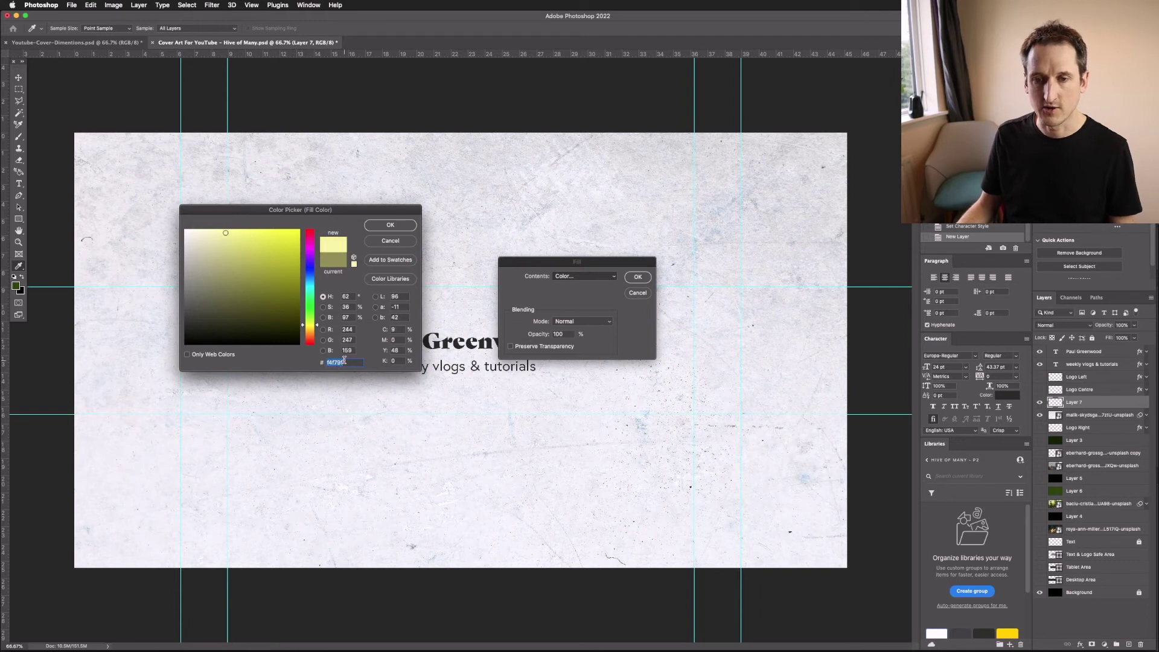
pyautogui.write('ffd100')
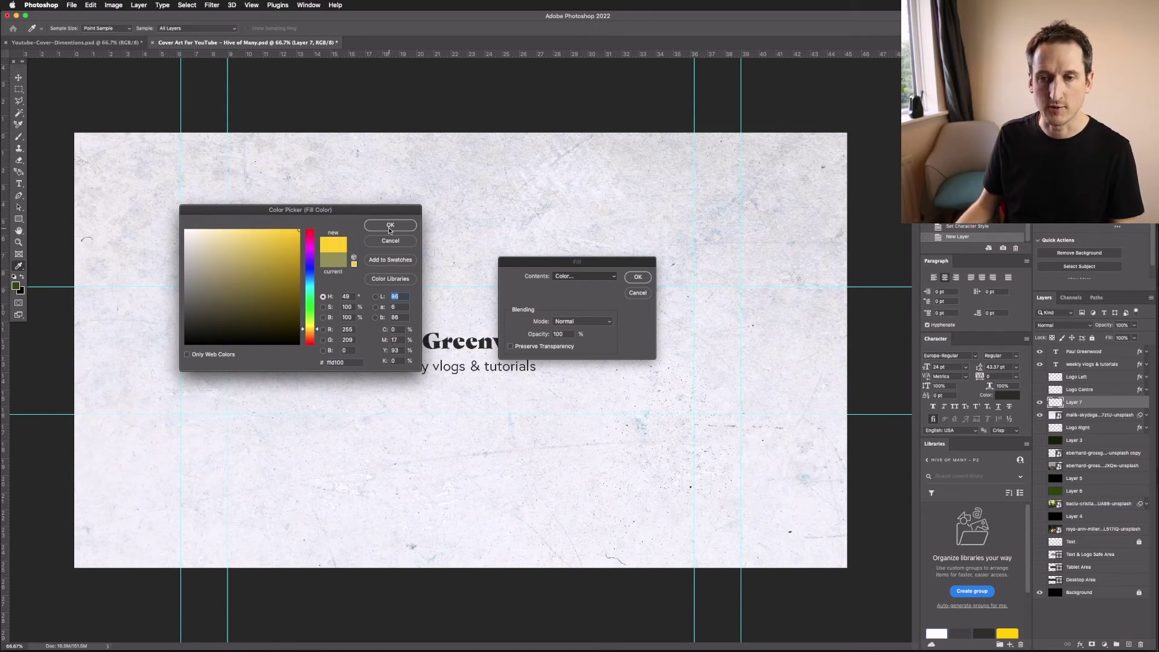
pyautogui.click(390, 227)
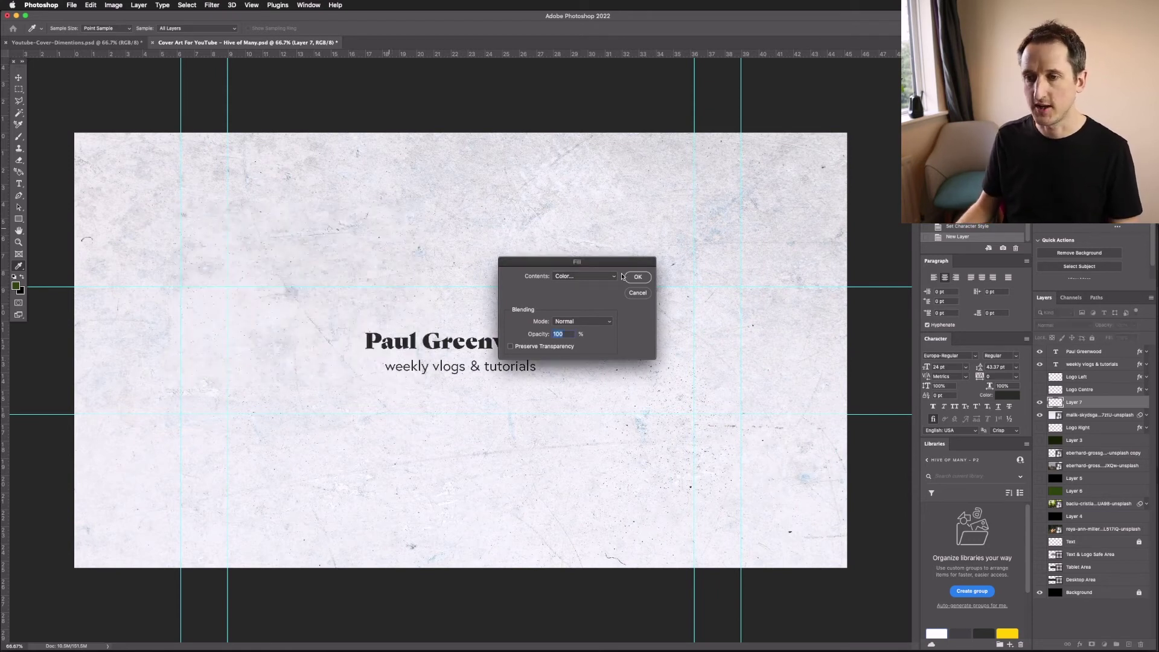
pyautogui.click(636, 277)
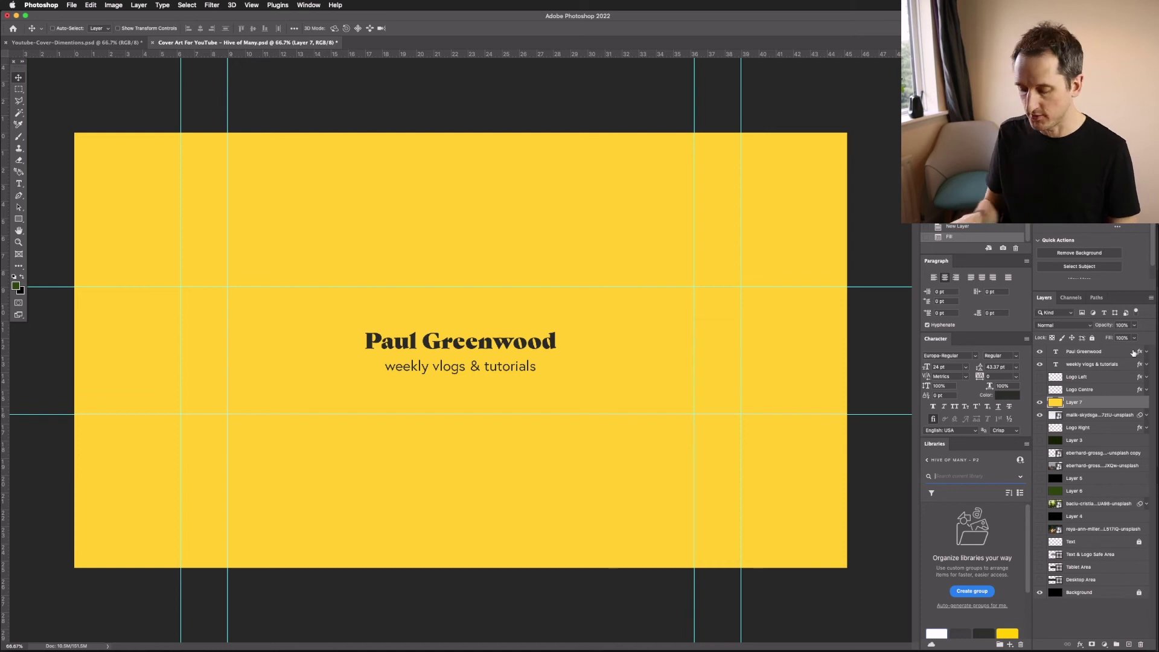
# - After trying 10–50% opacities, set the yellow layer to Multiply at 20% opacity
pyautogui.press('1')
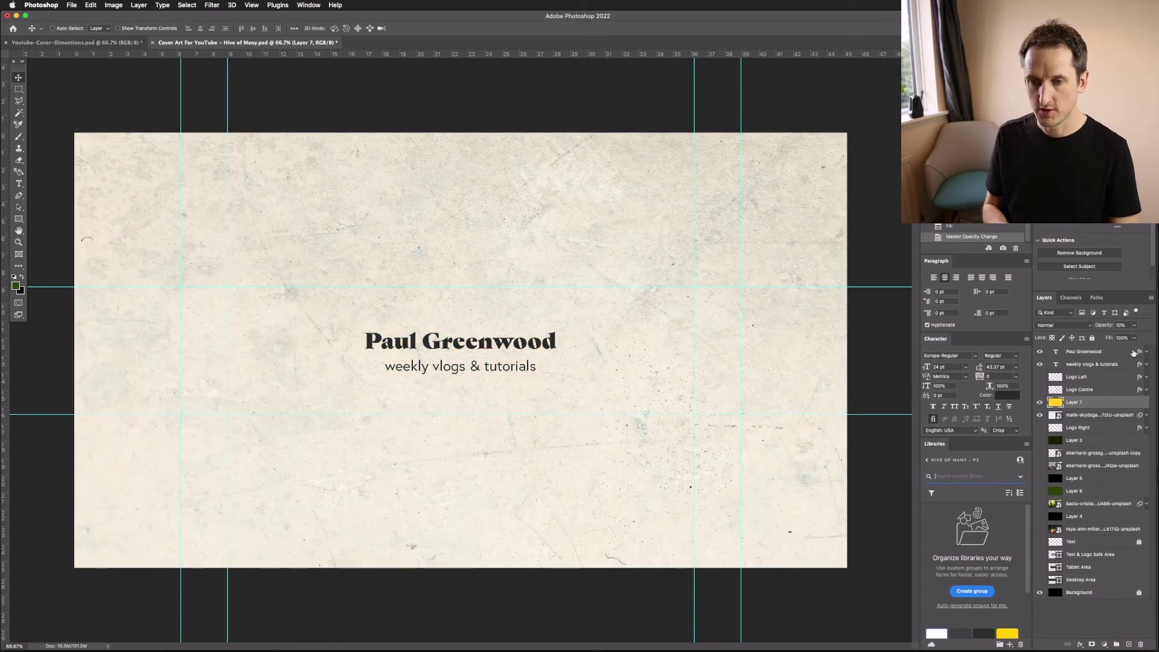
pyautogui.press('3')
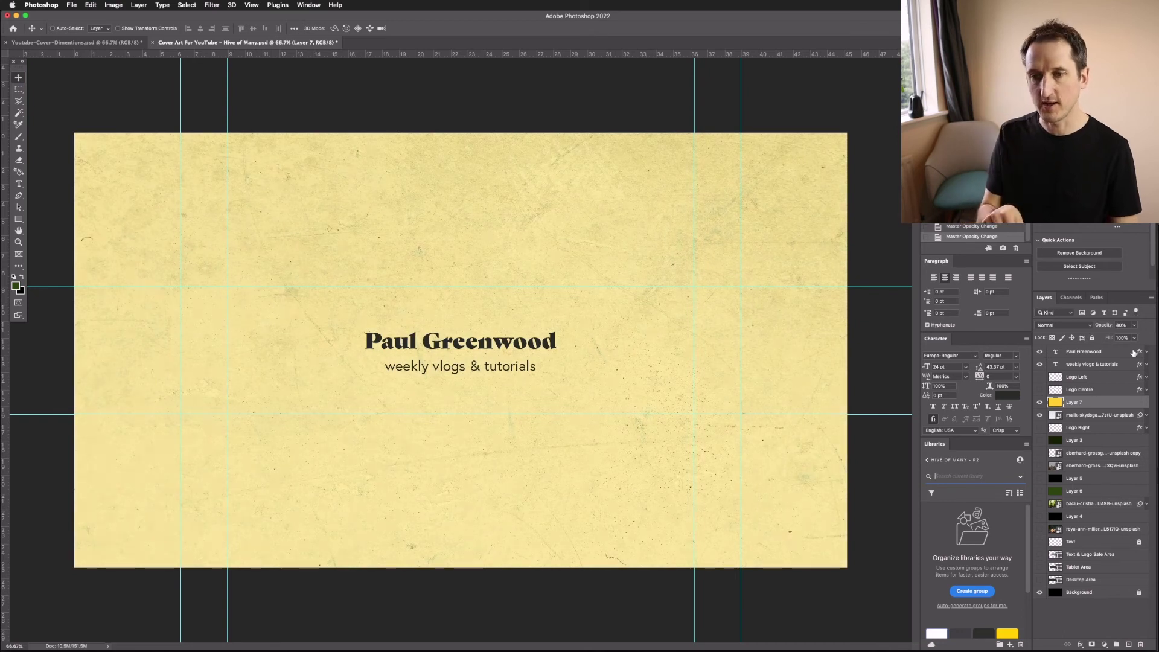
pyautogui.press('5')
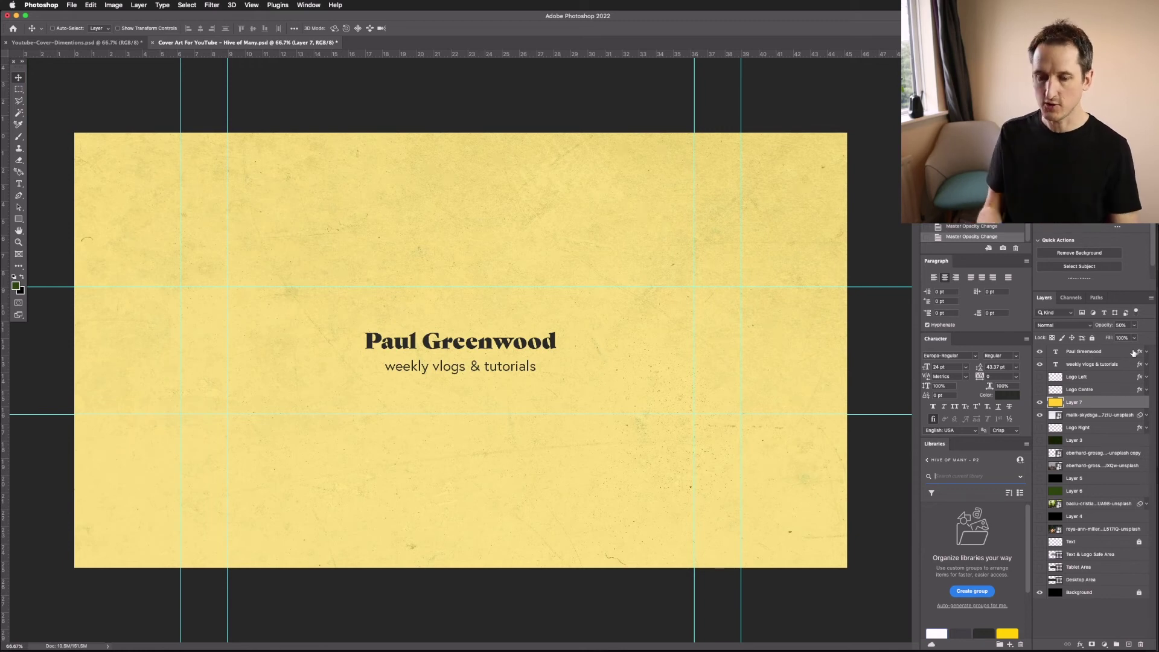
pyautogui.press('3')
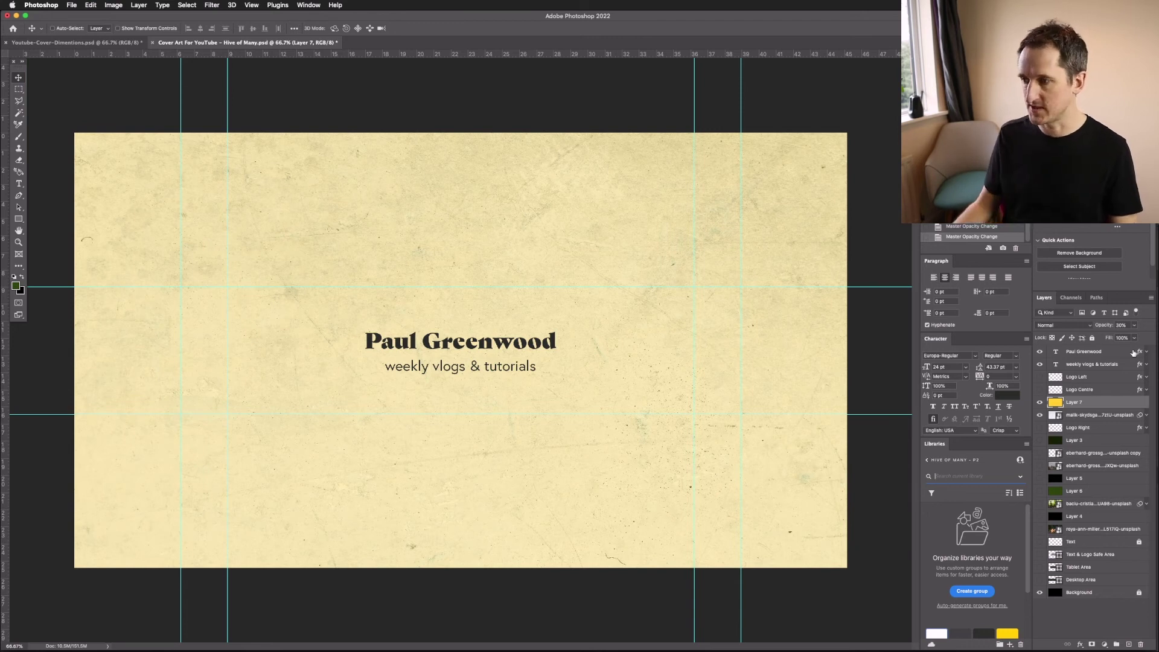
pyautogui.click(1074, 330)
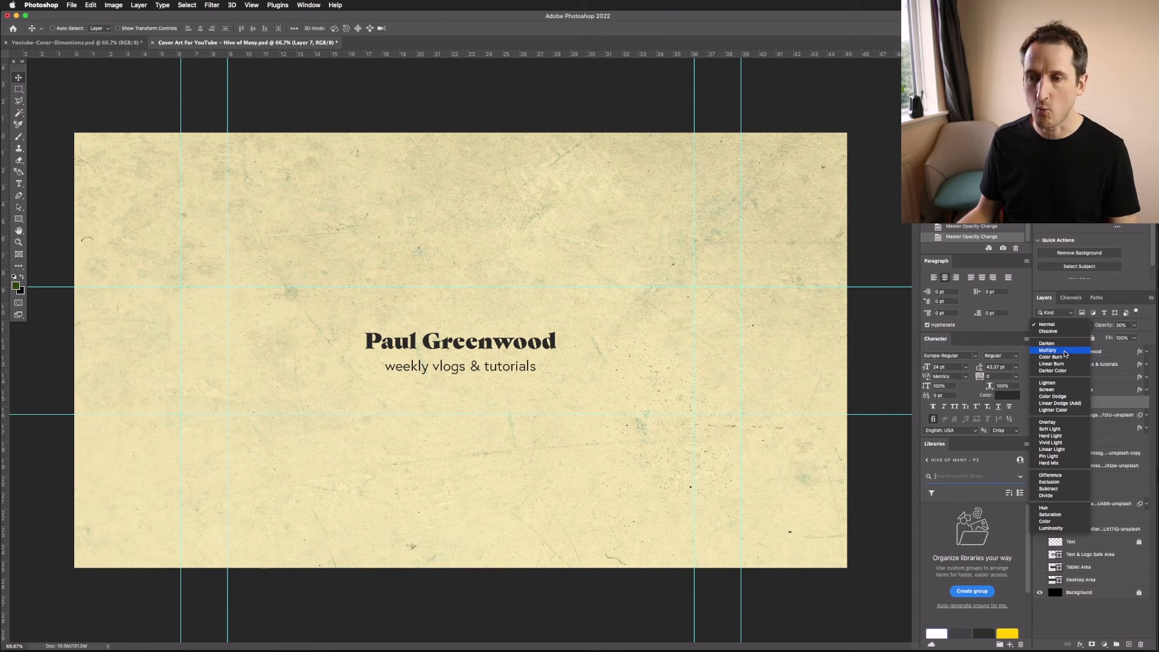
pyautogui.click(1065, 354)
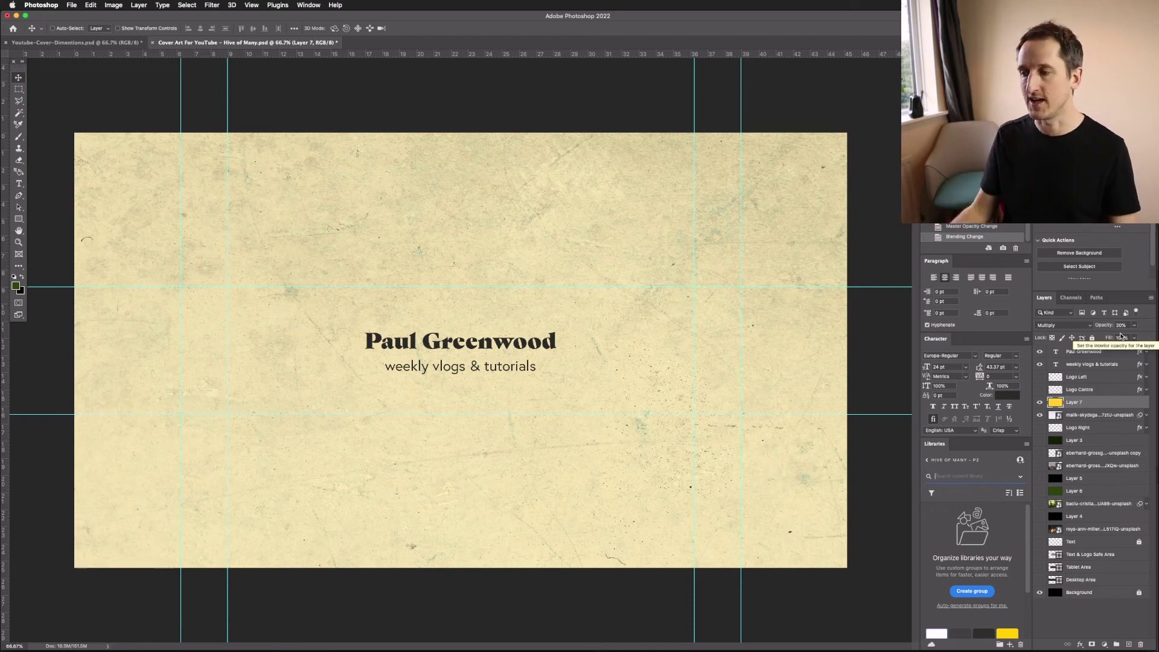
pyautogui.click(1134, 324)
pyautogui.moveTo(1122, 337); pyautogui.dragTo(1138, 332)
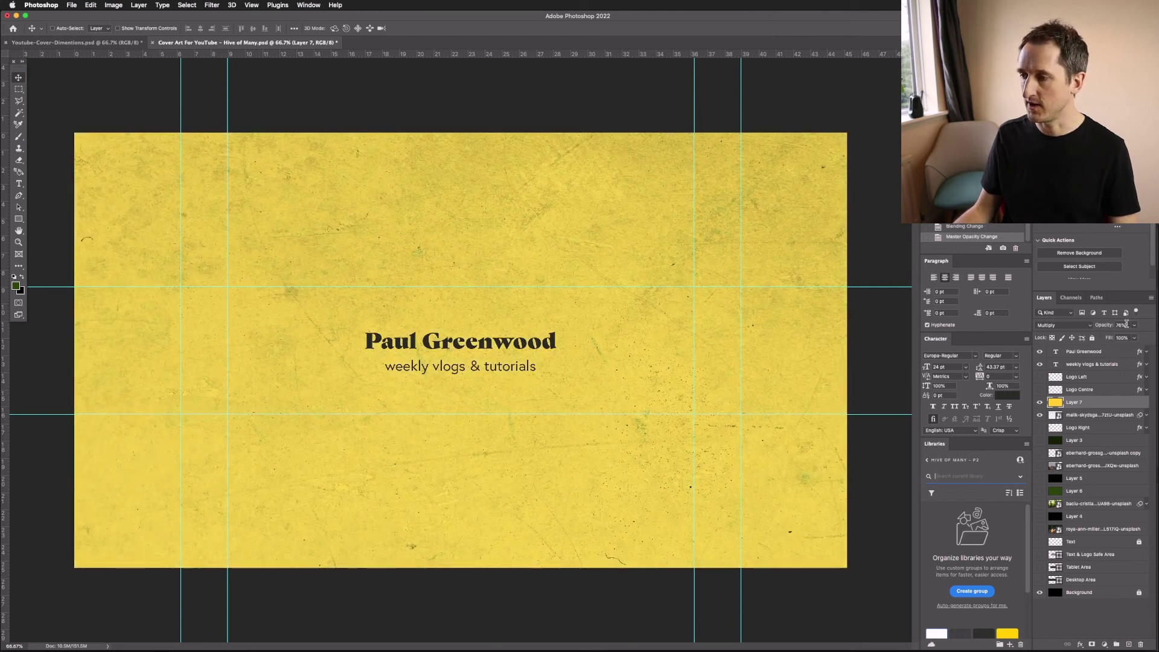
pyautogui.press('2')
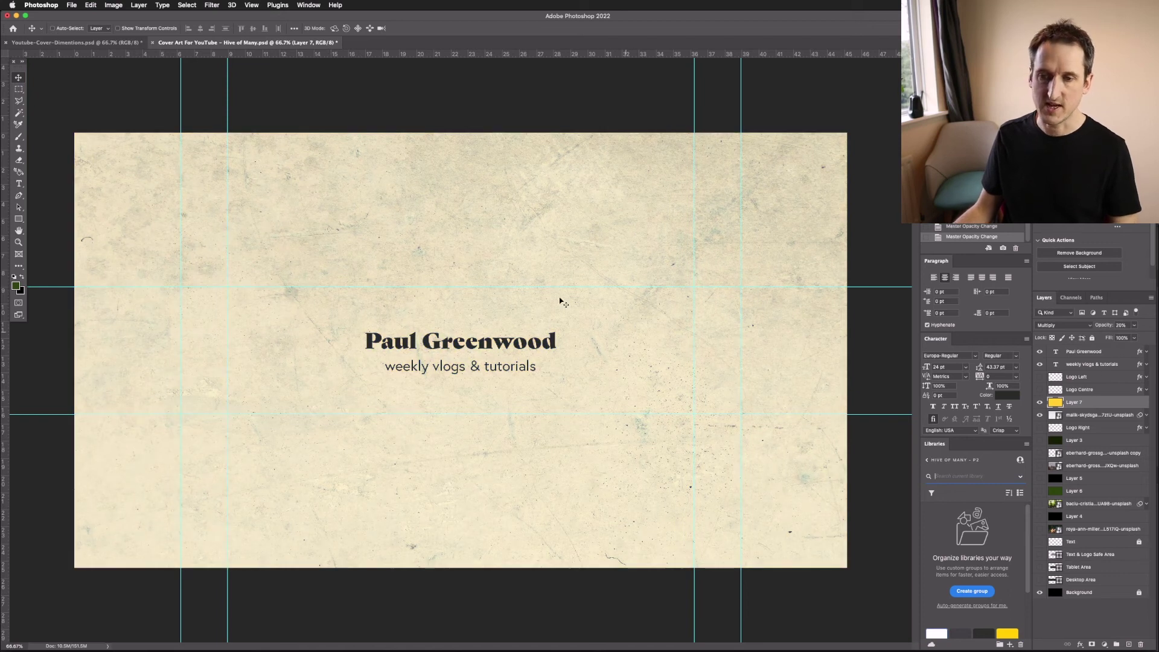